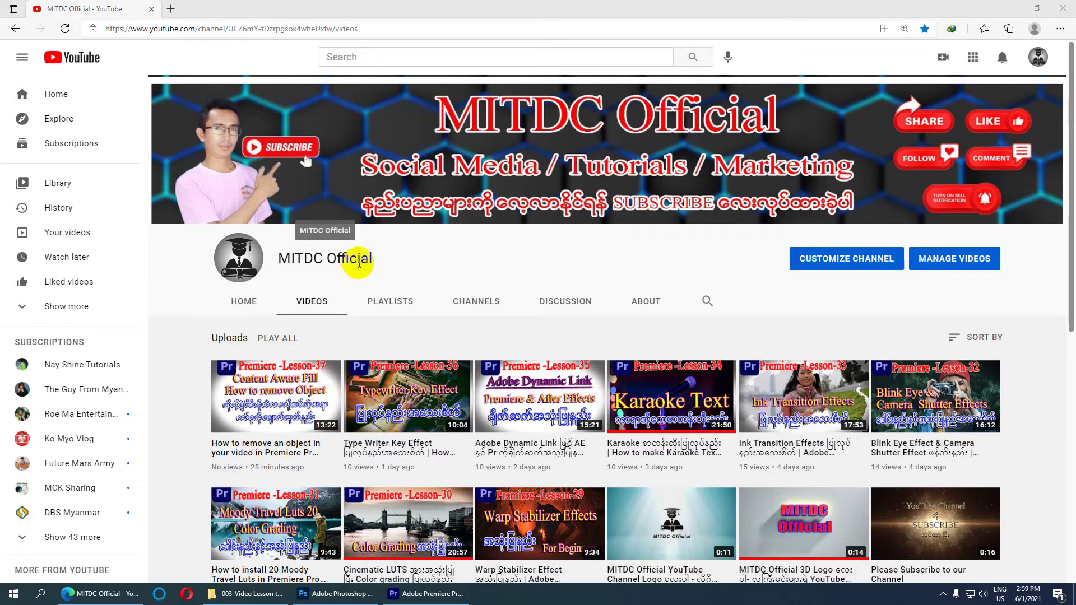
Switch to Premiere Pro and import pexels-pat-whelen-5739695.mp4 from the 006_Sample Videos folder into the project.
click(1015, 8)
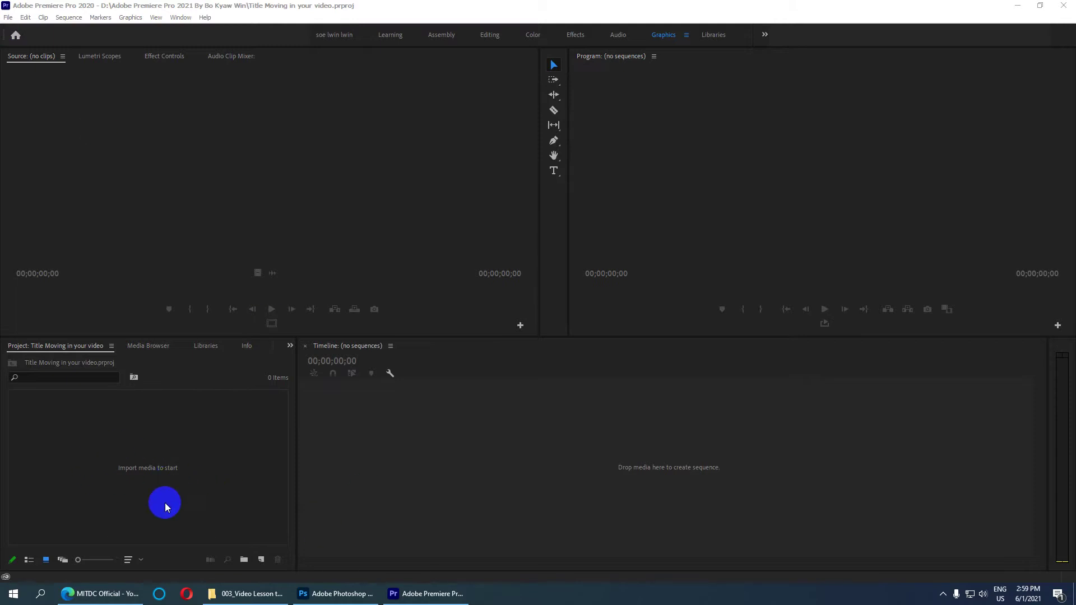
double_click(155, 442)
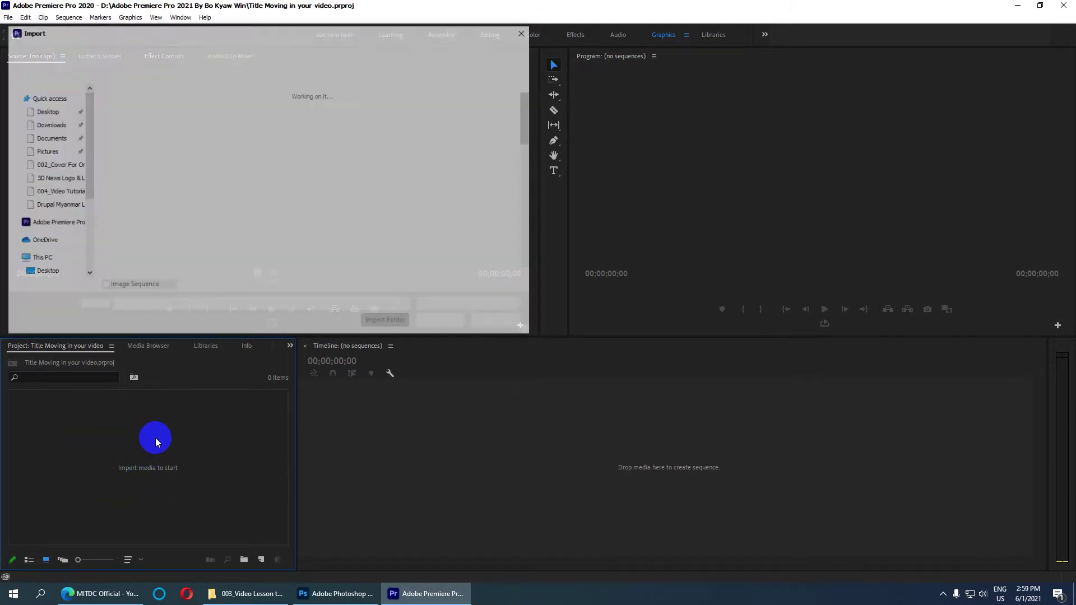
double_click(487, 117)
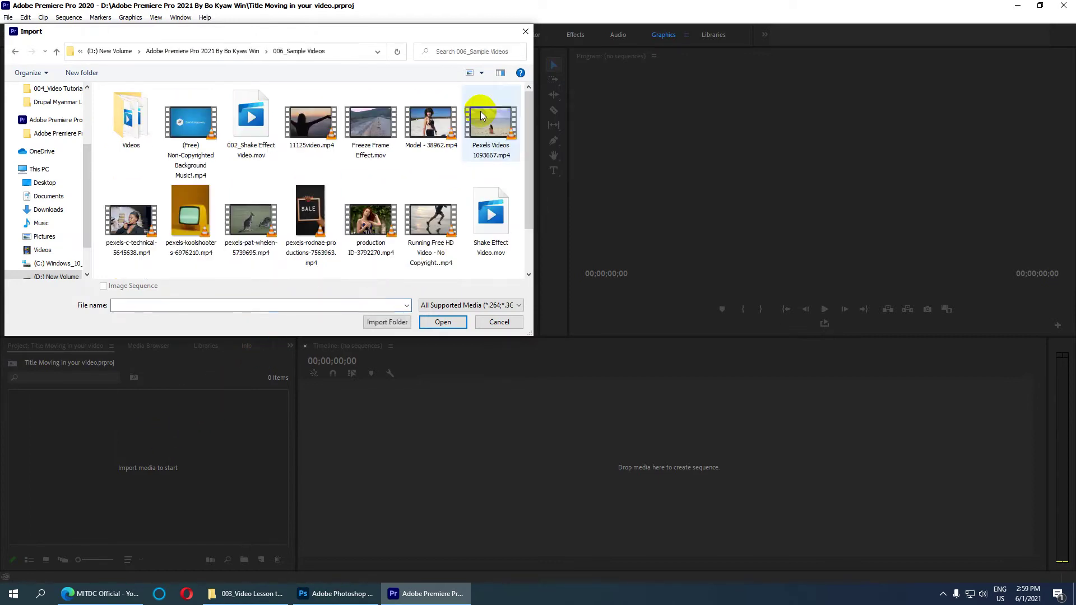
mouse_move(529, 151)
mouse_down()
mouse_move(530, 213)
mouse_move(542, 153)
mouse_up()
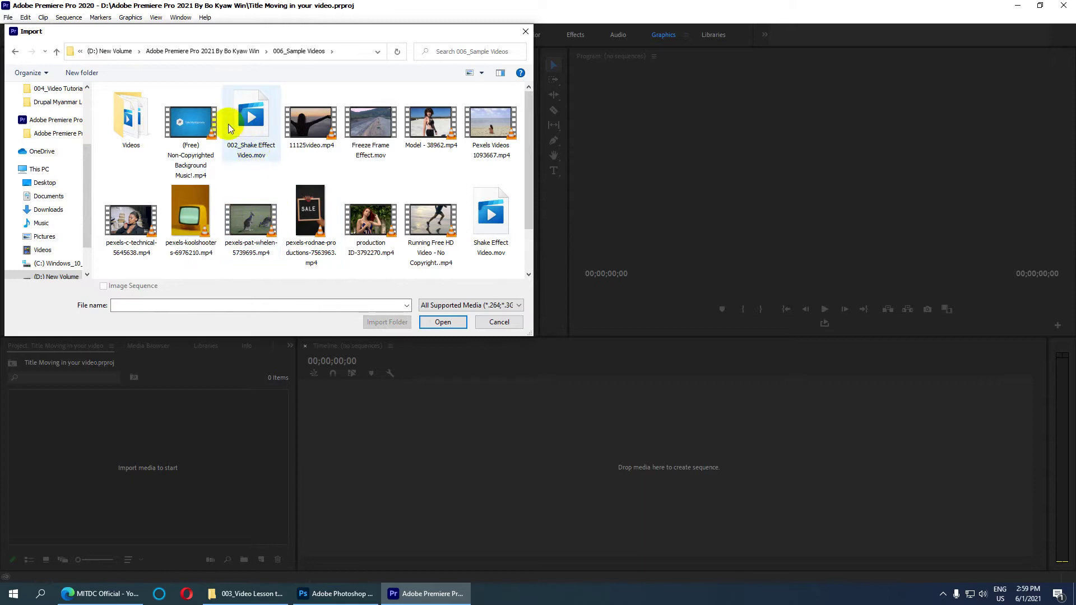
click(253, 231)
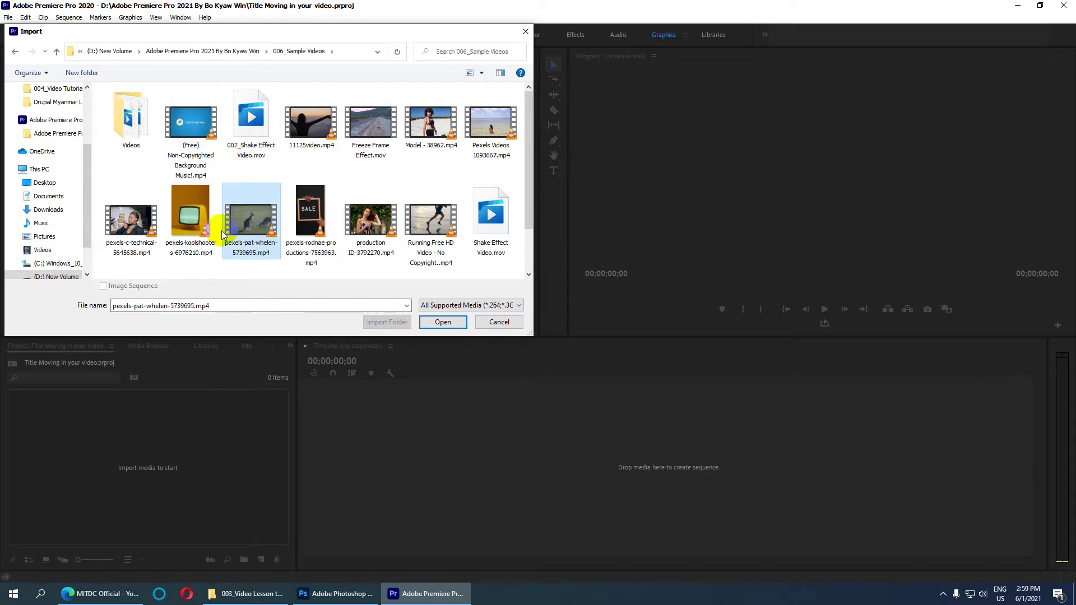
click(442, 320)
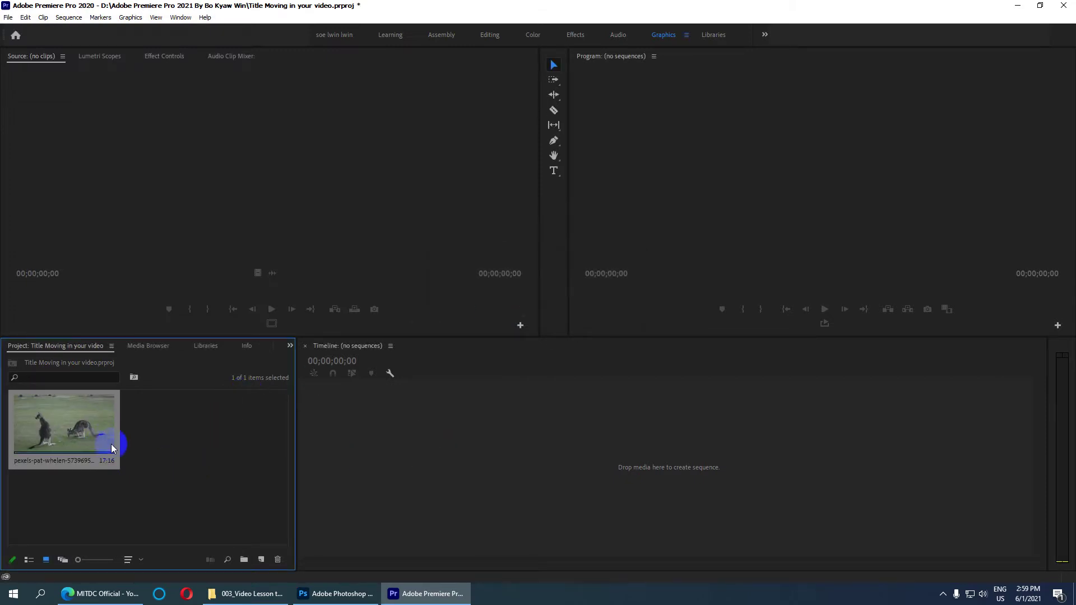
Create a new sequence from the imported kangaroo clip and set the Program monitor's playback resolution to 1/2.
right_click(68, 429)
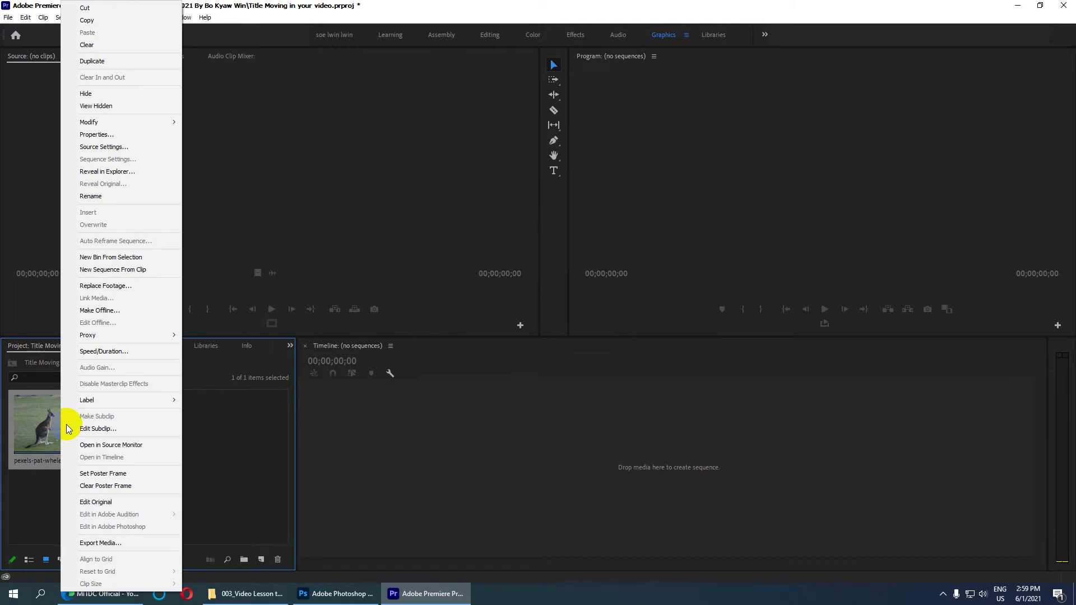
click(130, 273)
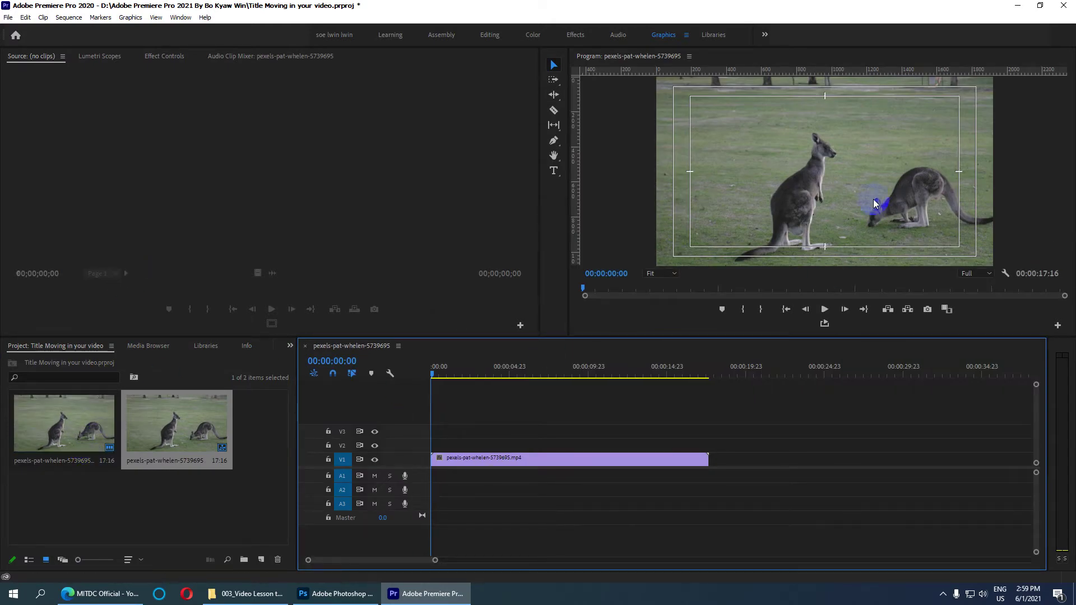
click(965, 274)
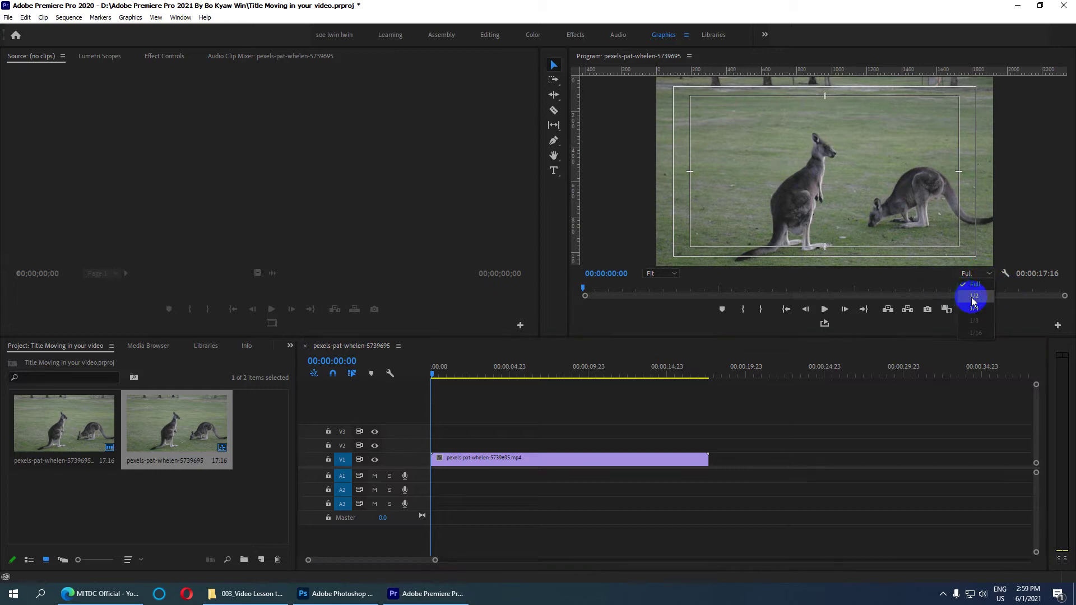
click(974, 296)
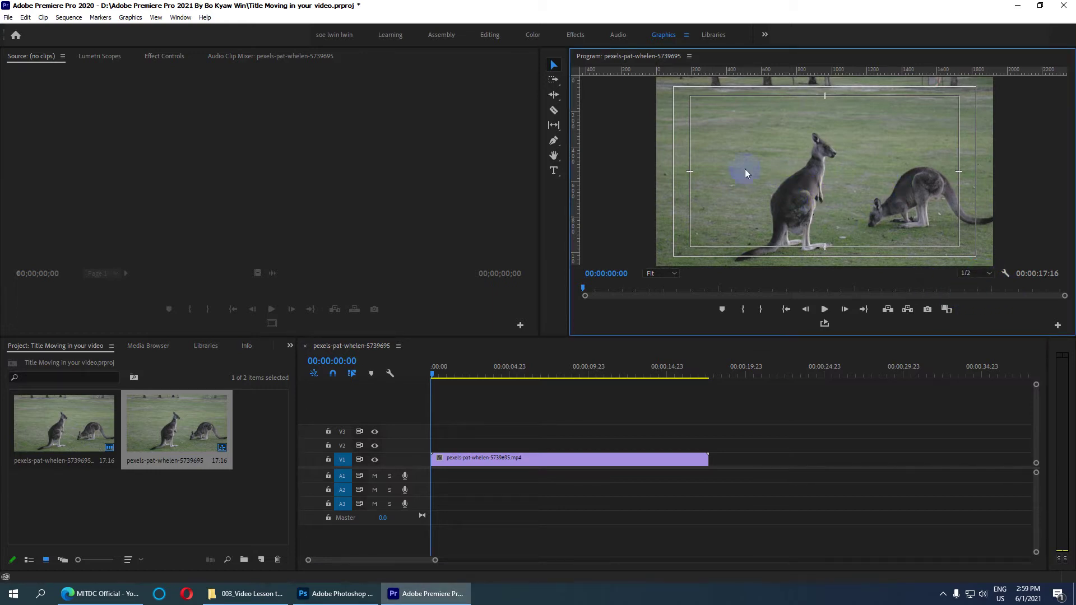
Enlarge the Program monitor, preview the beginning of the sequence and return the playhead to 00:00:00:00.
drag(568, 240, 303, 221)
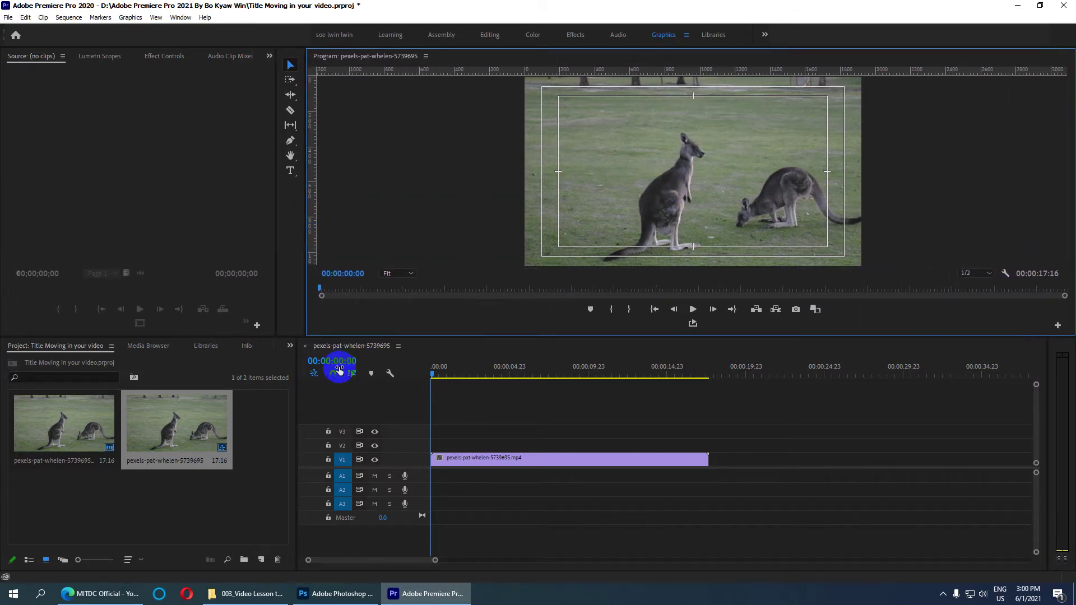
click(358, 407)
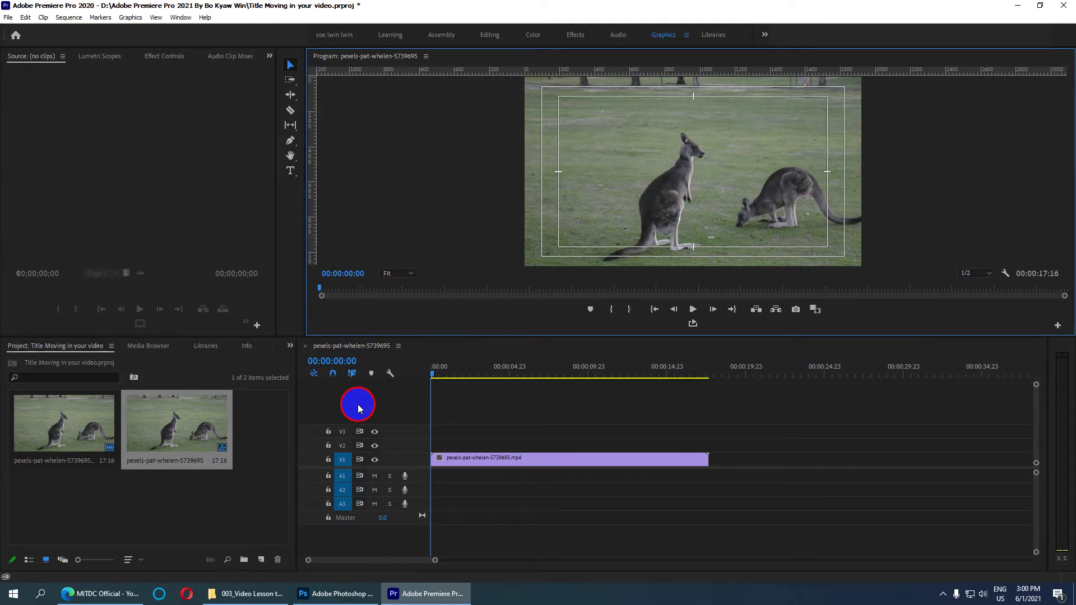
drag(372, 339, 374, 387)
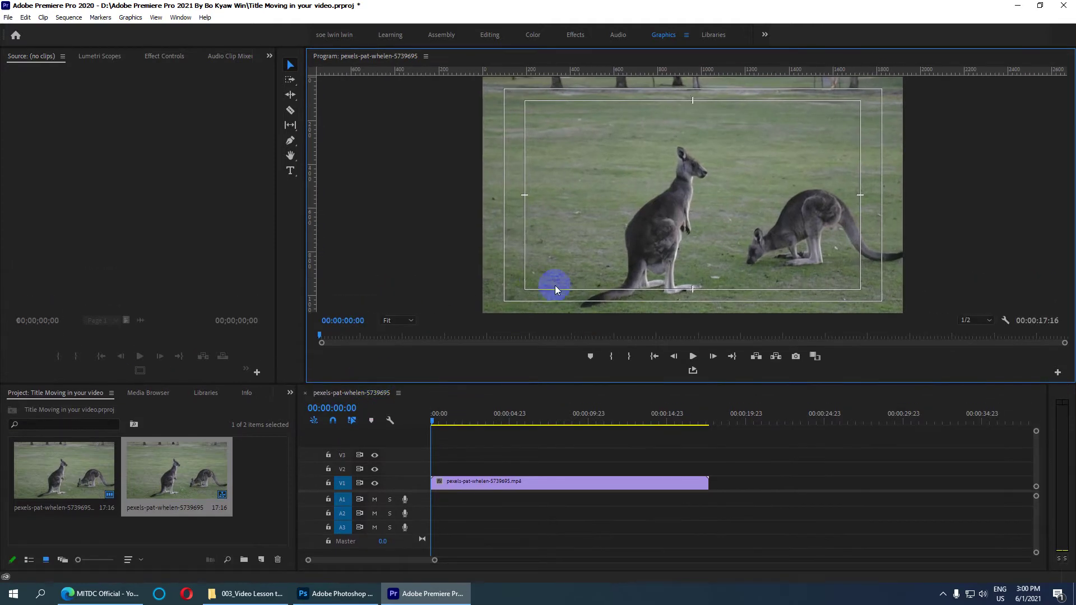
key(space)
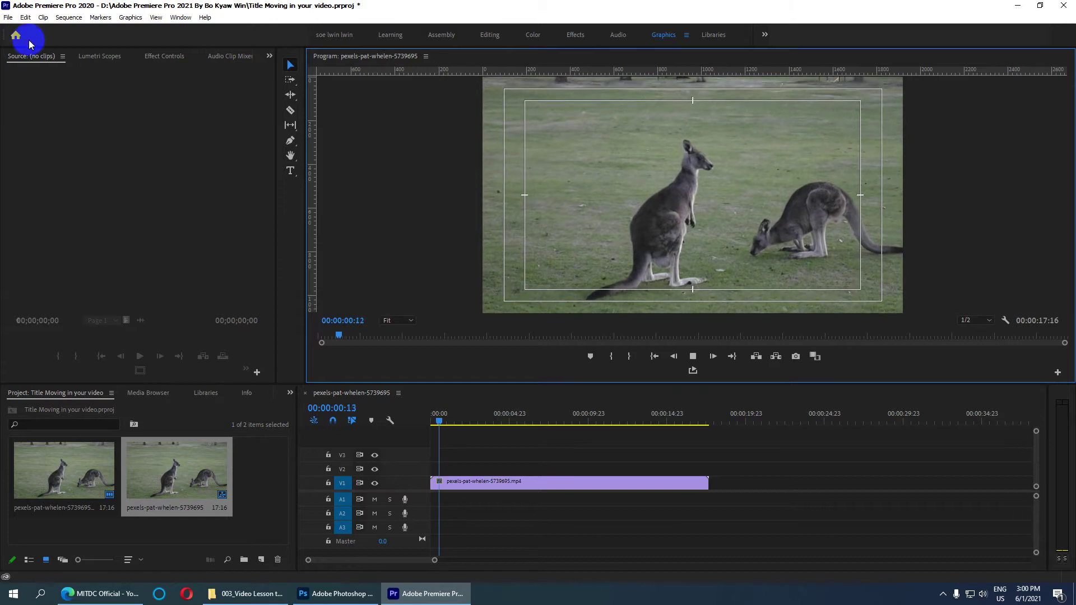
drag(451, 428, 420, 423)
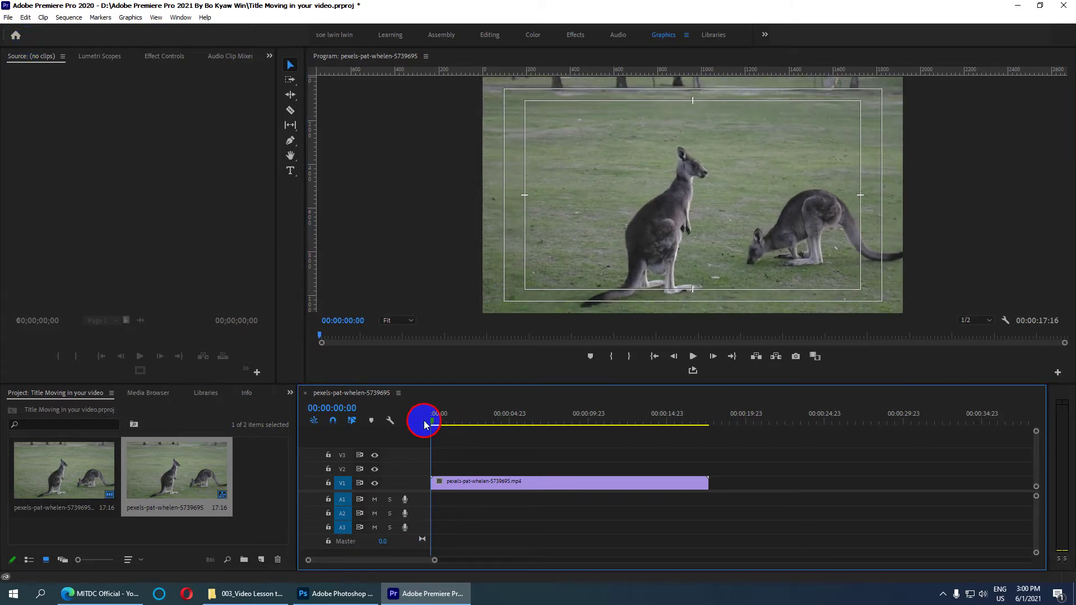
Create a new legacy title named Moving Text with the default video settings.
click(9, 17)
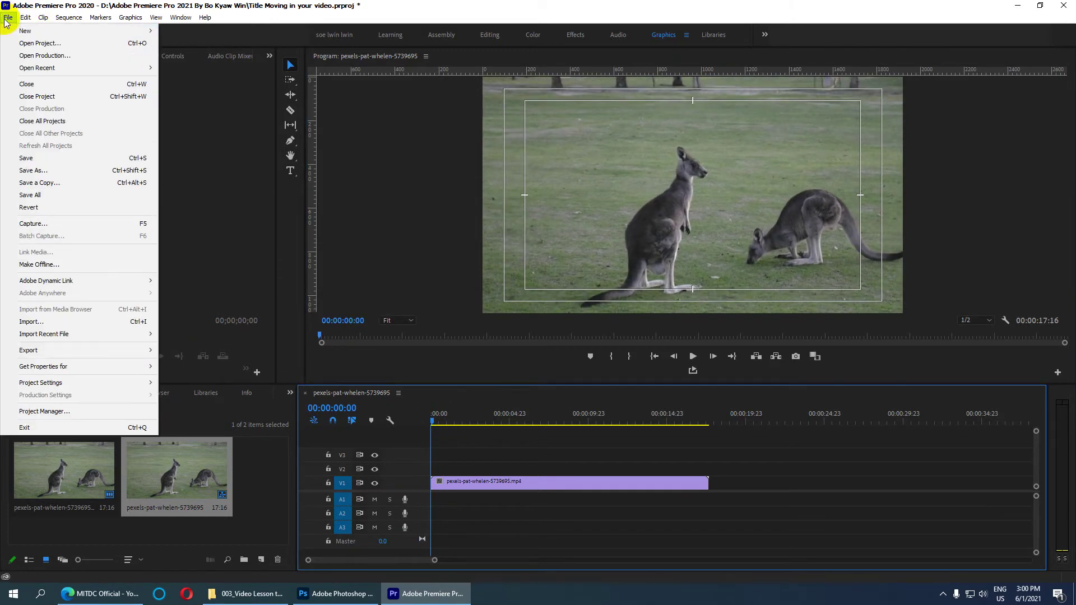
mouse_move(115, 31)
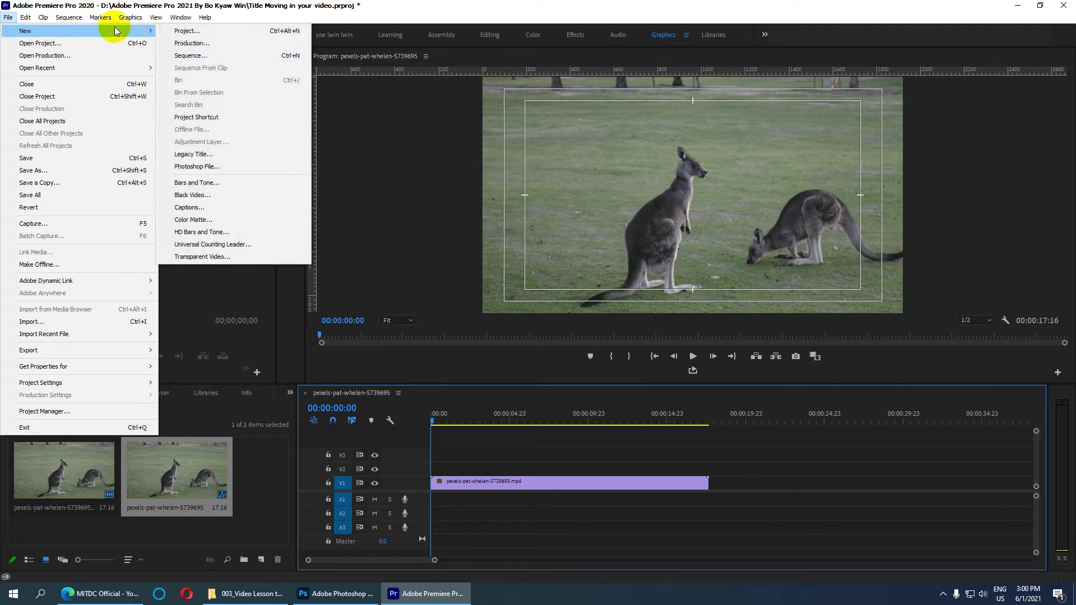
click(231, 155)
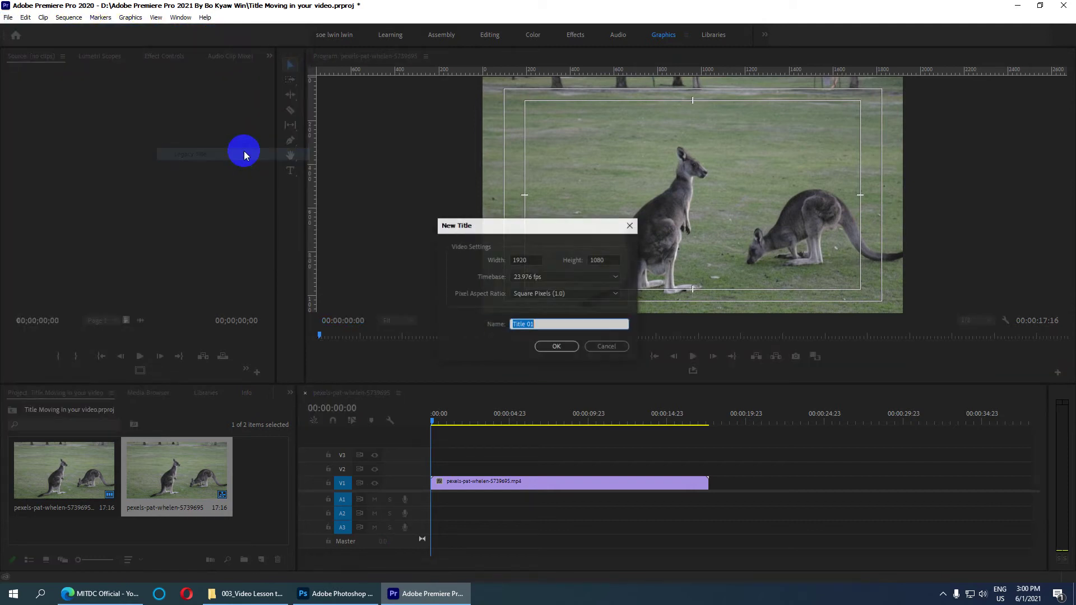
click(551, 323)
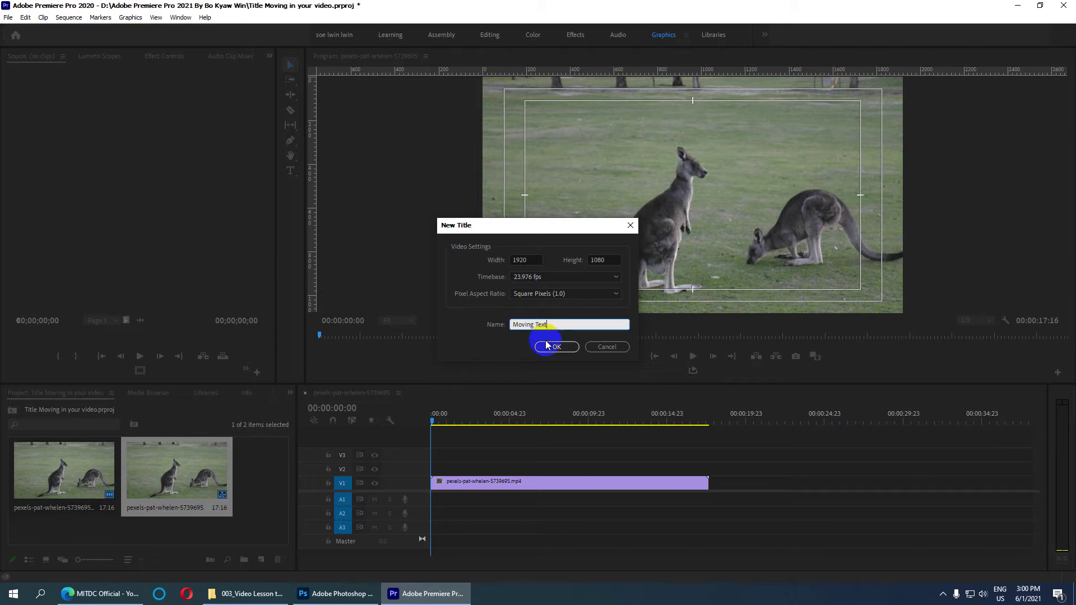
click(547, 347)
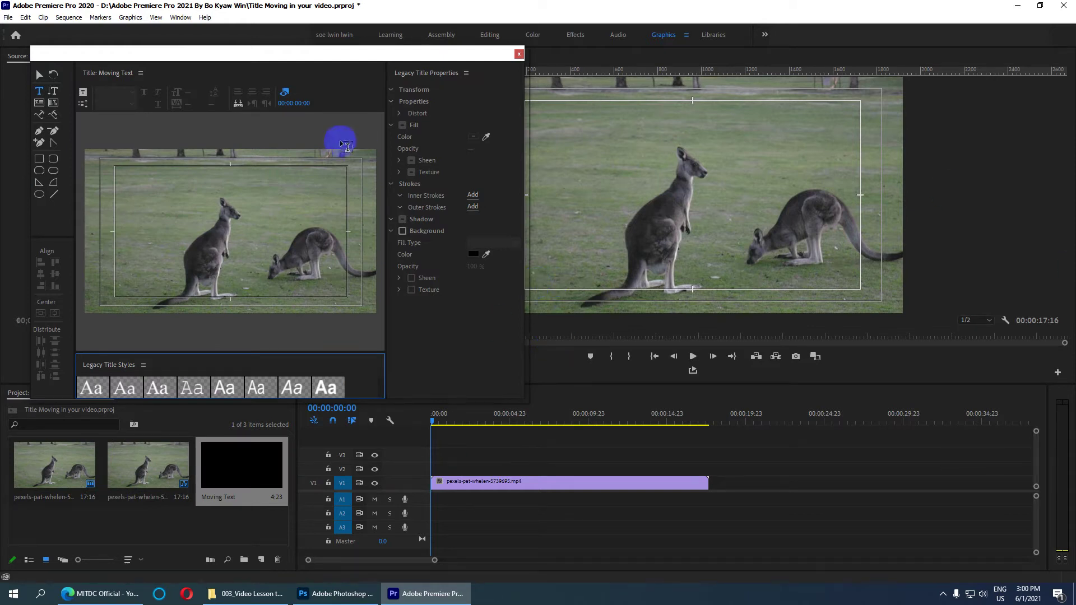
Enlarge the title designer window and choose the orange-to-yellow gradient title style with the Arial Black font.
drag(527, 301, 894, 314)
drag(739, 400, 730, 511)
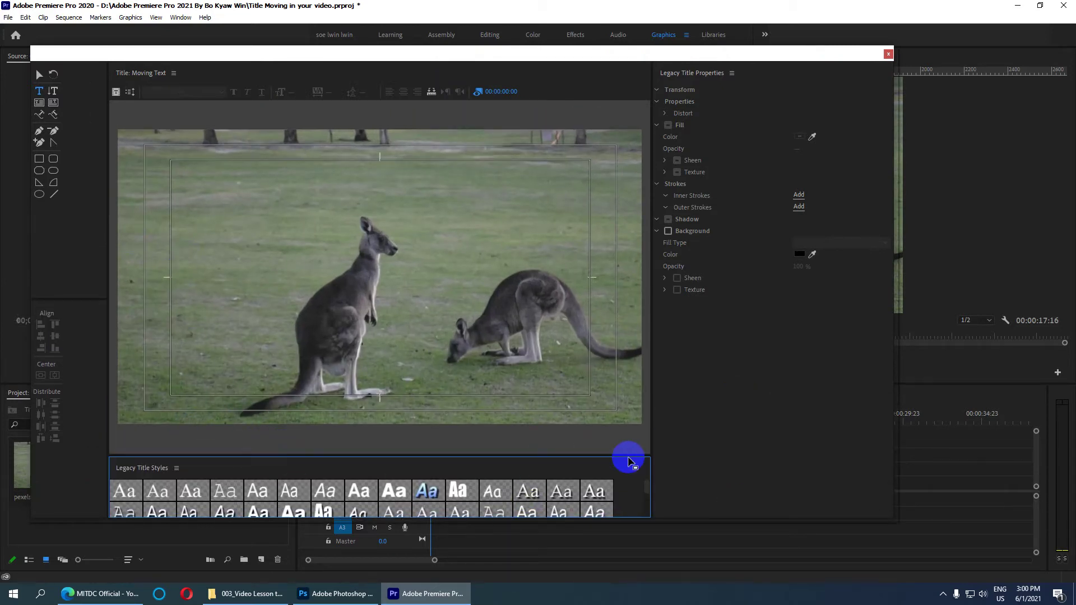
drag(648, 482, 649, 506)
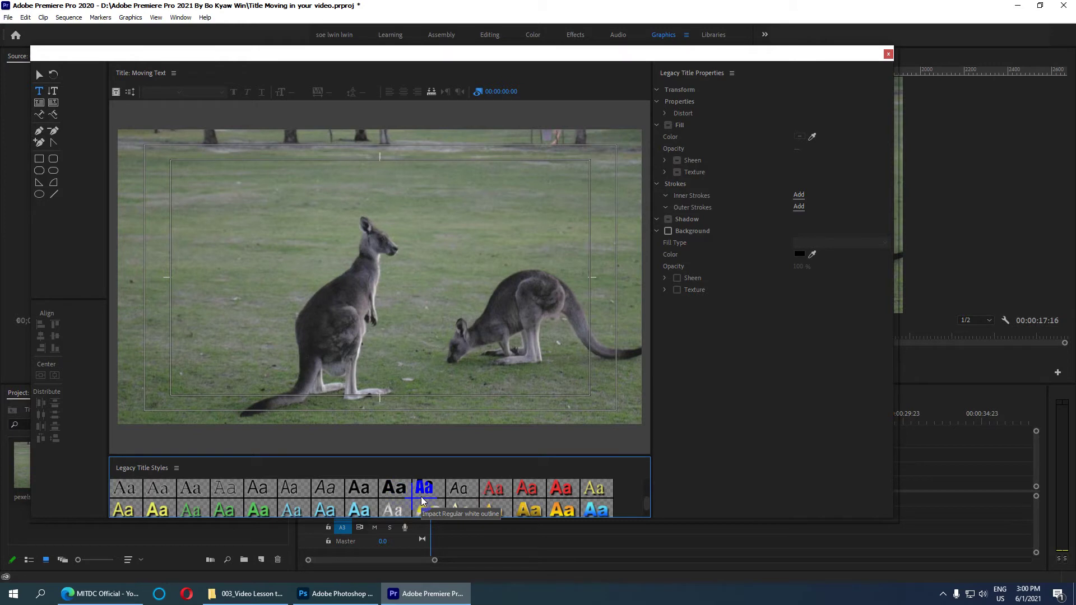
click(562, 512)
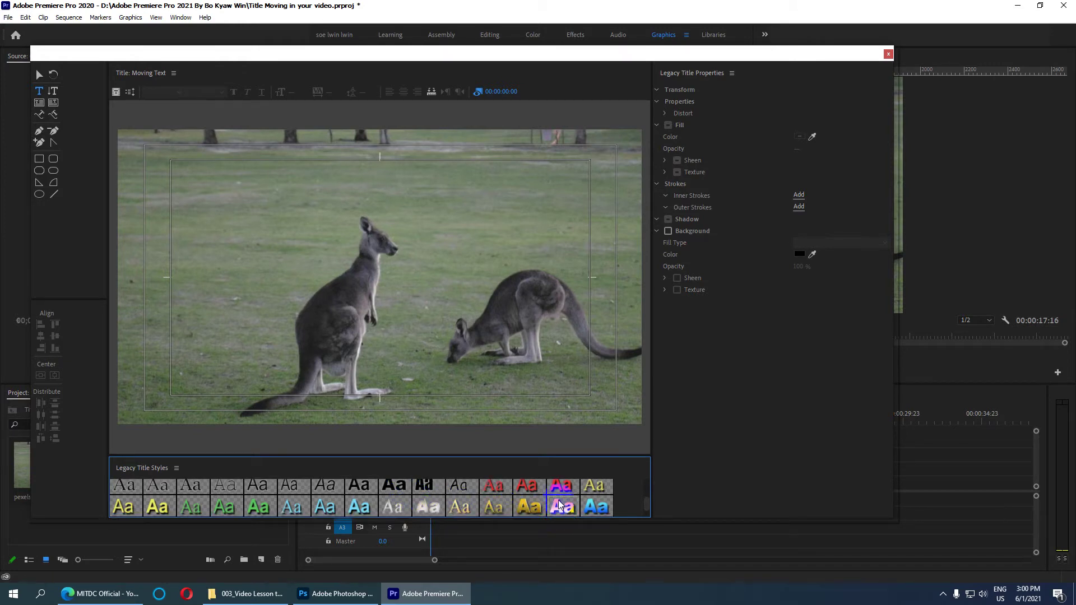
Enter the text "Animal Moving" above the kangaroos and replace the word "Moving" with "Feeding".
click(337, 209)
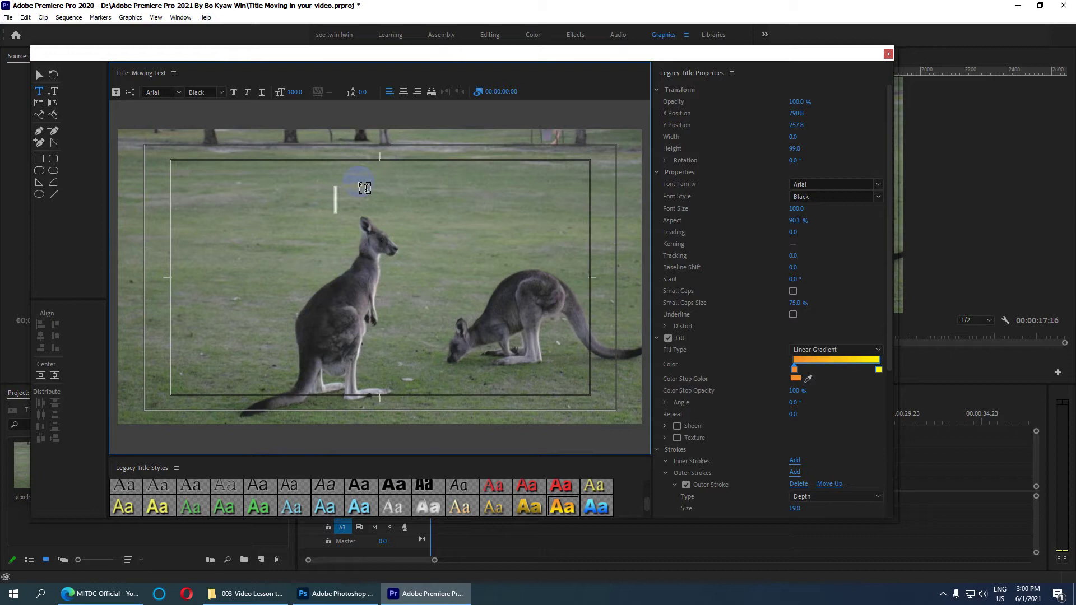
text(An)
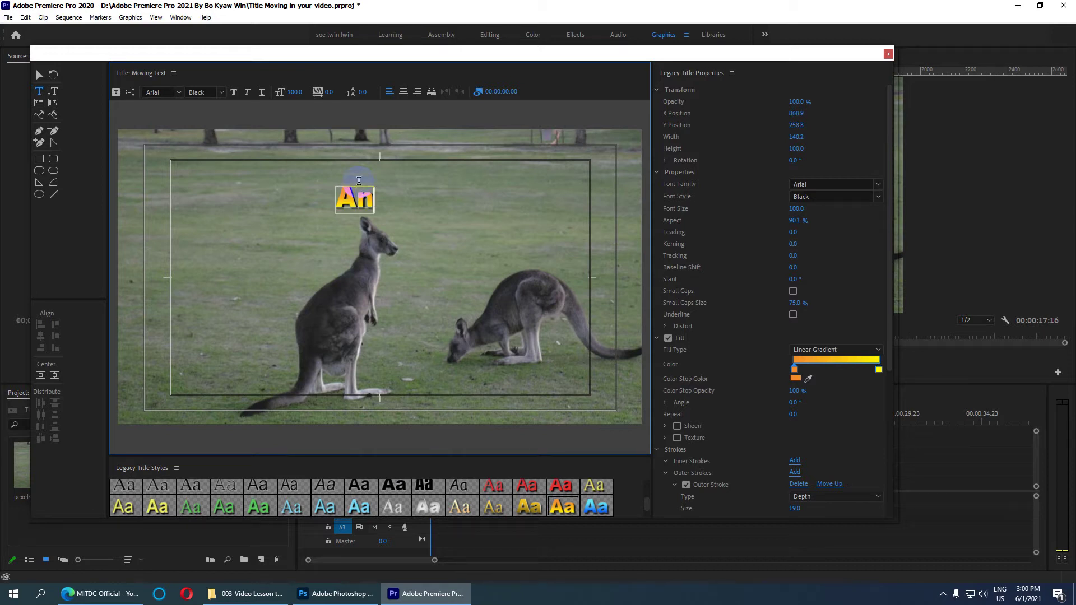
text(imla)
key(BackSpace)
key(BackSpace)
text(al)
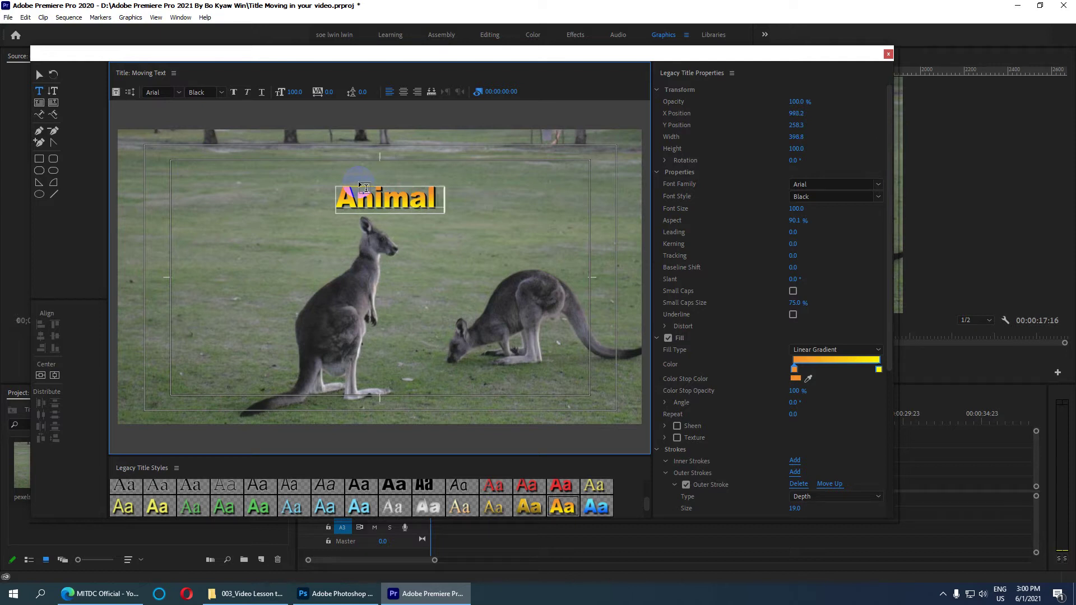
text( Moving)
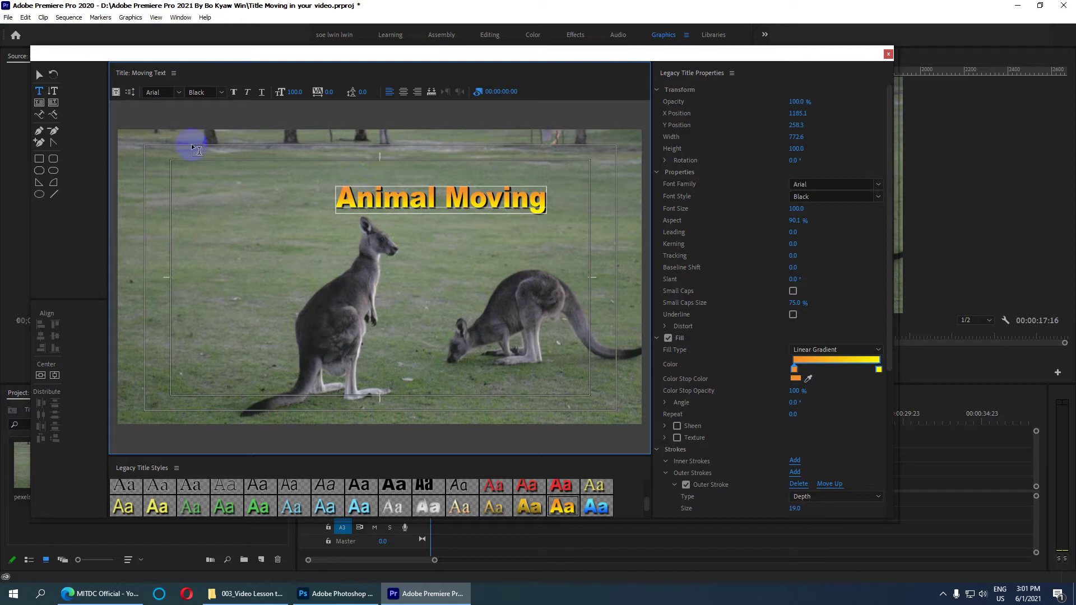
drag(443, 197, 663, 208)
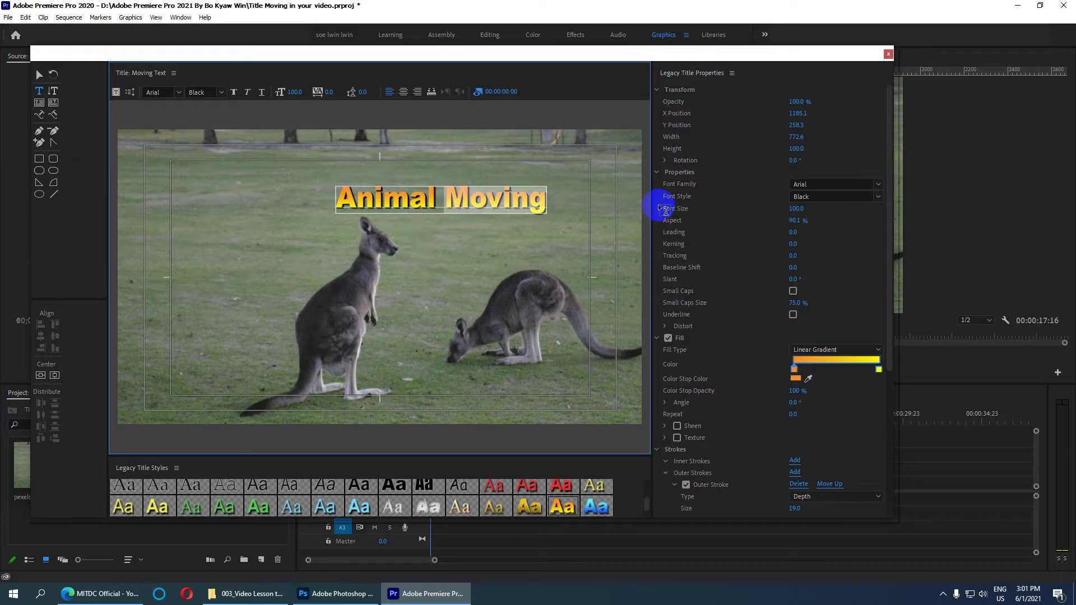
text(Feeding)
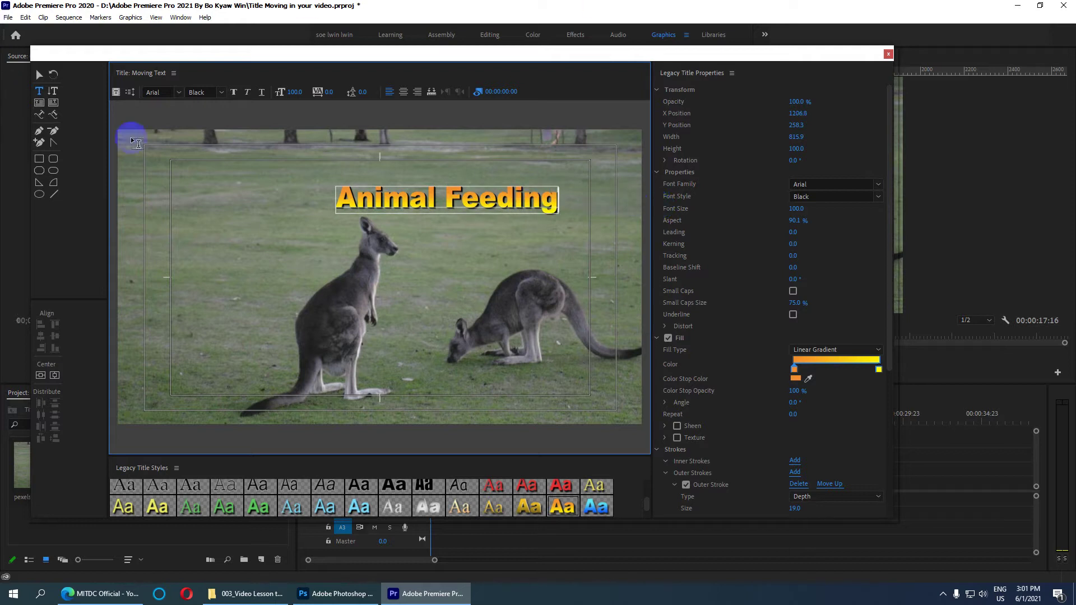
Center the title text horizontally and vertically in the frame, and move it up to a Y position of about 225.
click(40, 376)
click(55, 375)
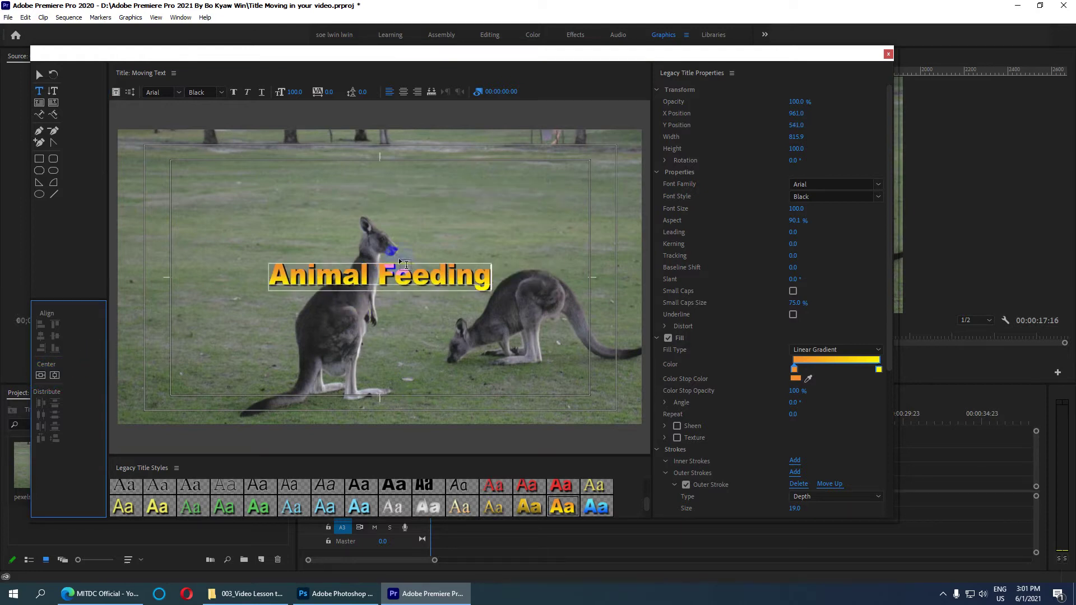
click(38, 74)
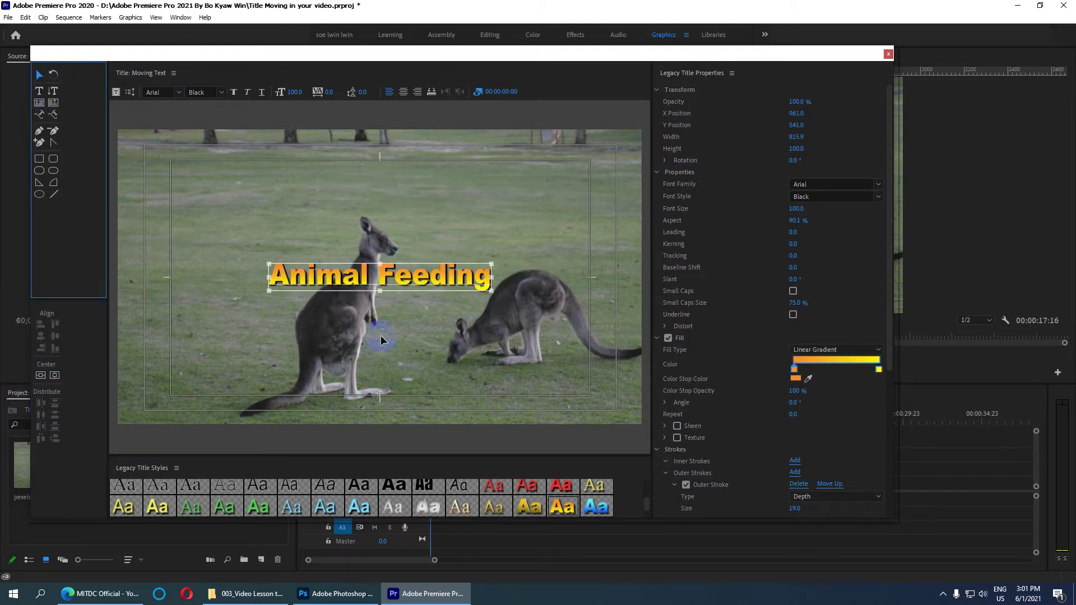
drag(332, 278, 335, 192)
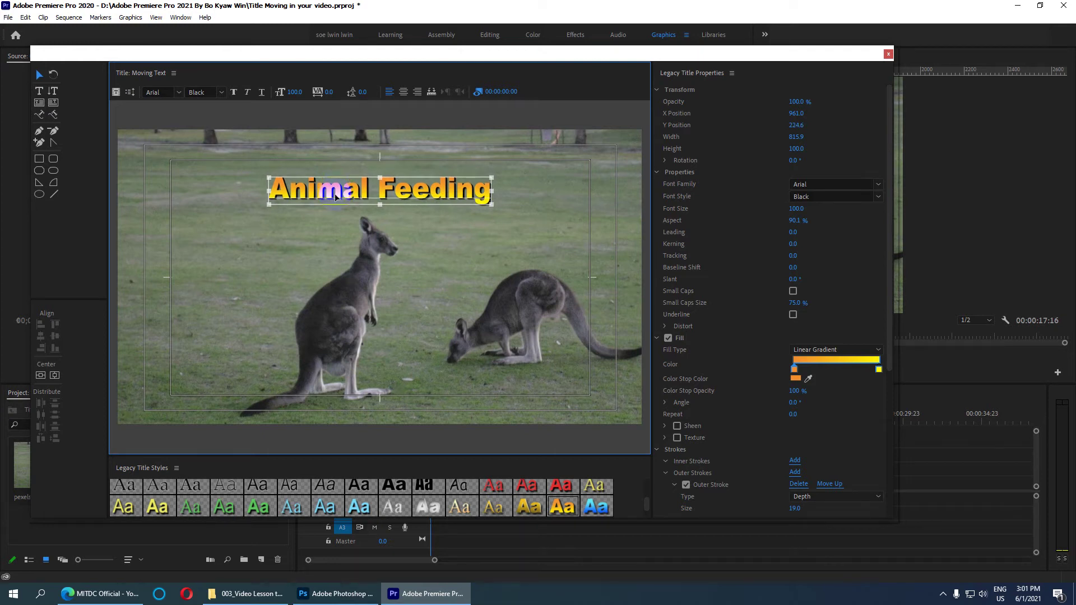
Make the title a Crawl Left that starts off screen and ends off screen.
click(132, 93)
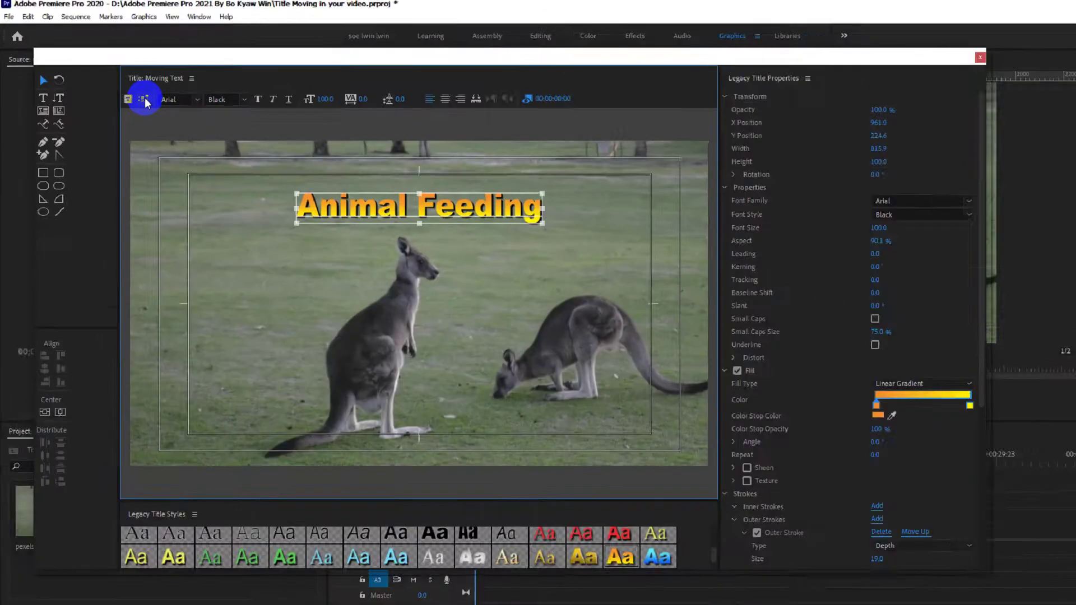
click(525, 310)
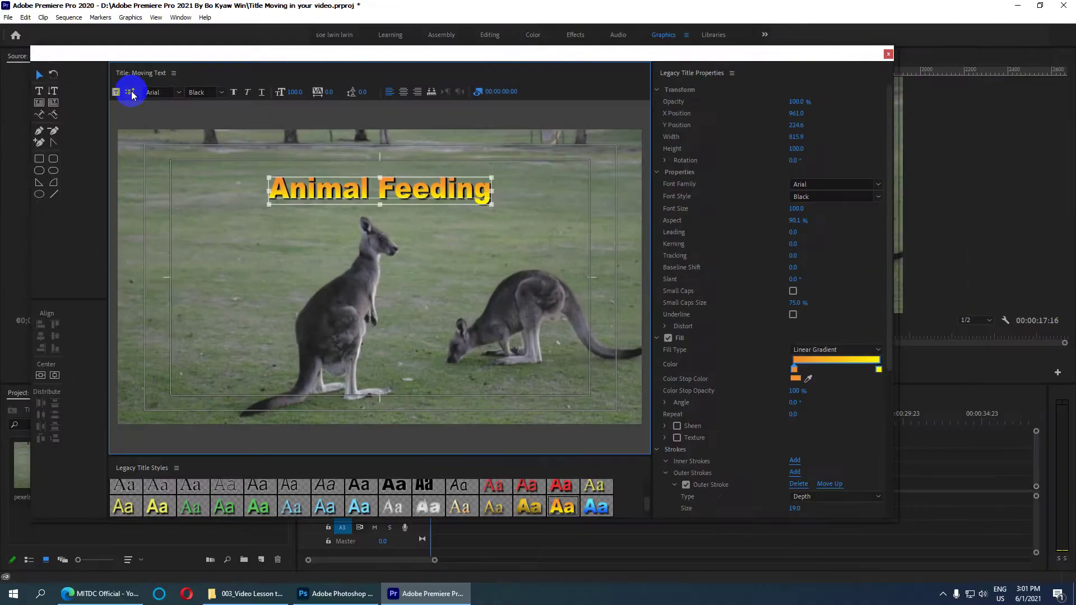
drag(512, 224, 608, 116)
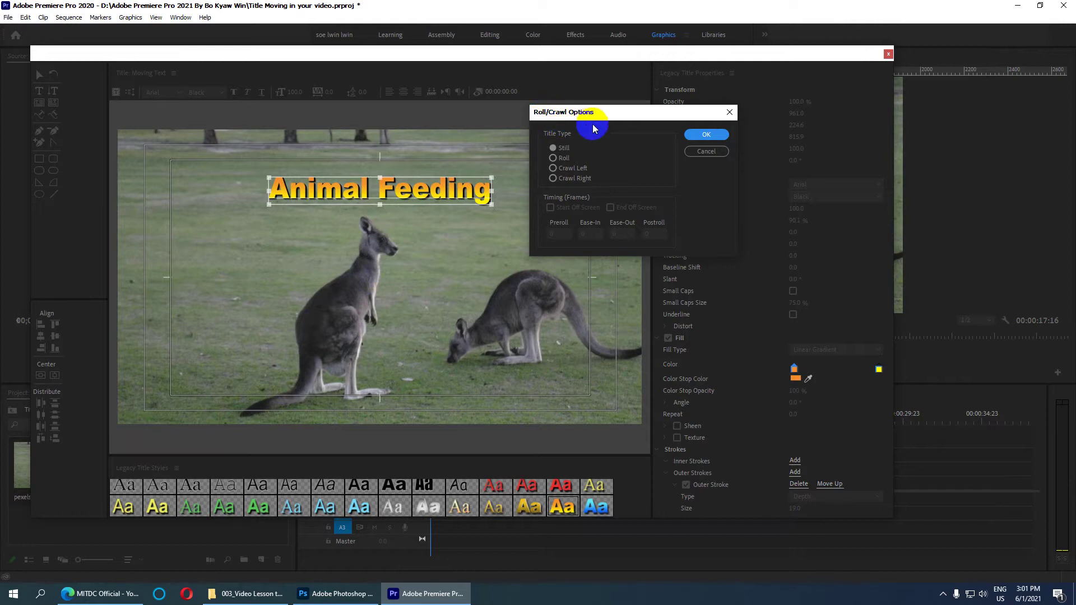
click(553, 169)
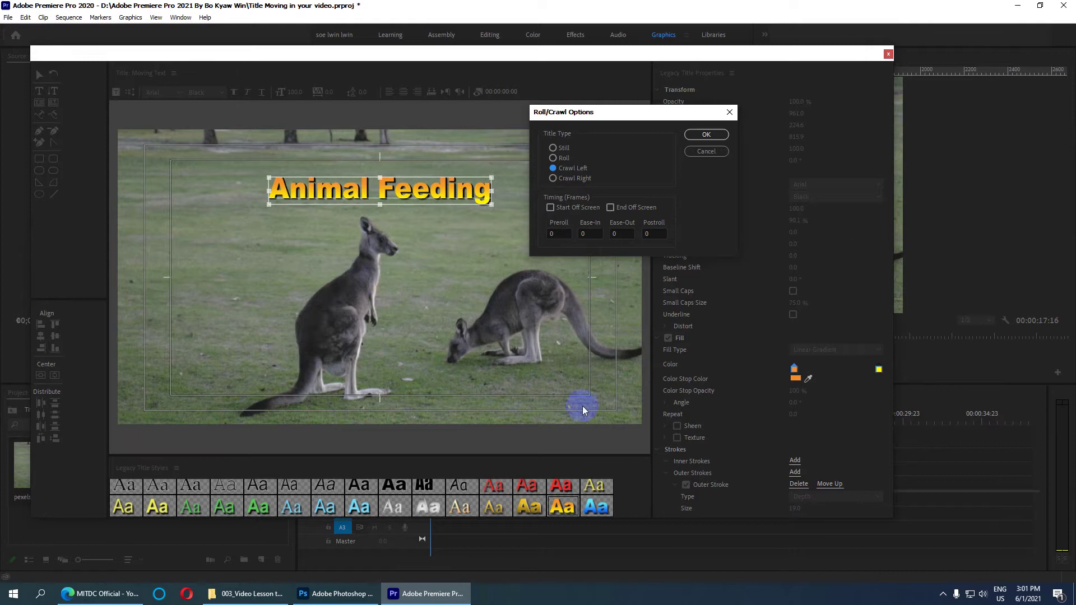
click(551, 209)
click(610, 208)
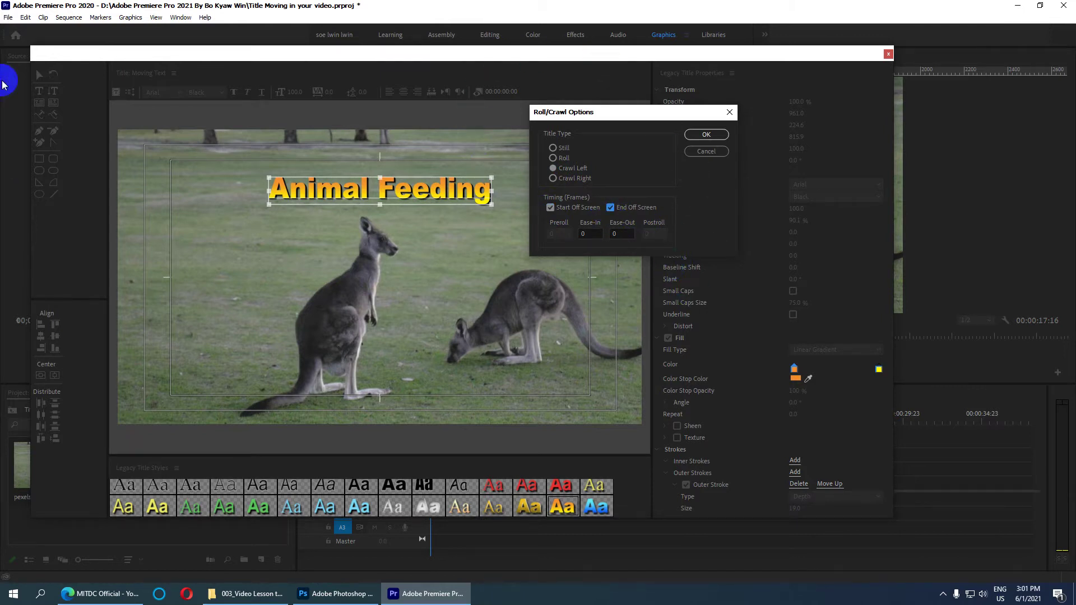
Set the crawl's Ease-In and Ease-Out to 2 frames each, and close the title designer.
double_click(585, 234)
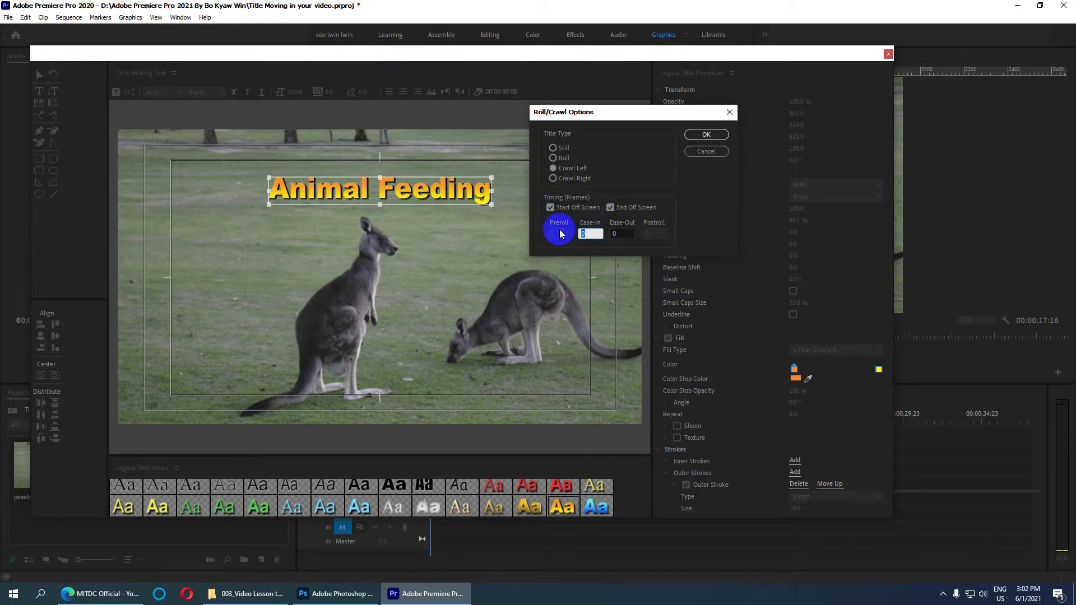
text(2)
double_click(620, 234)
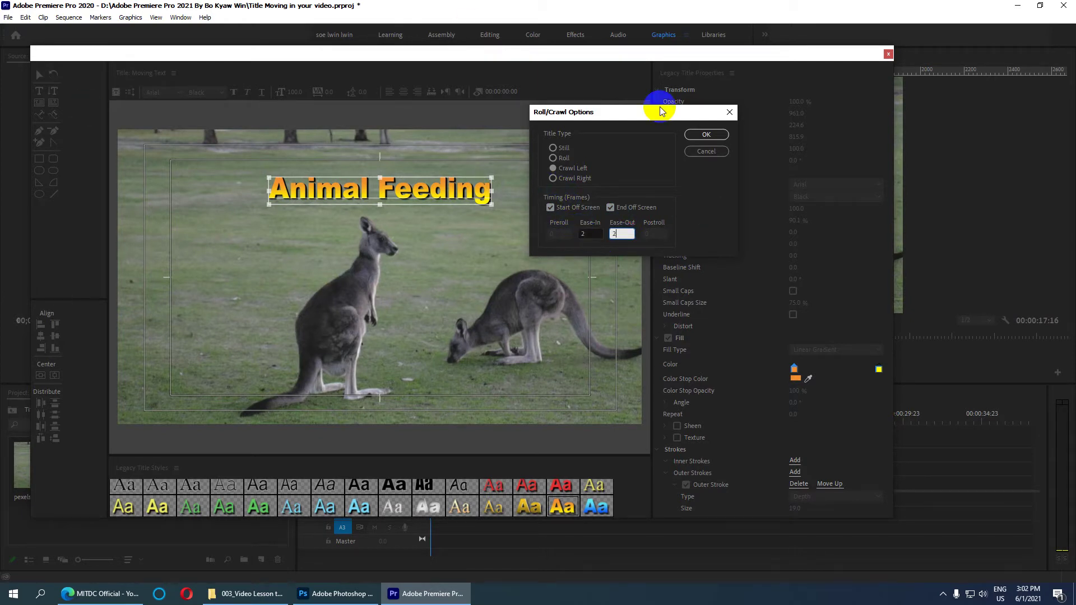
click(707, 134)
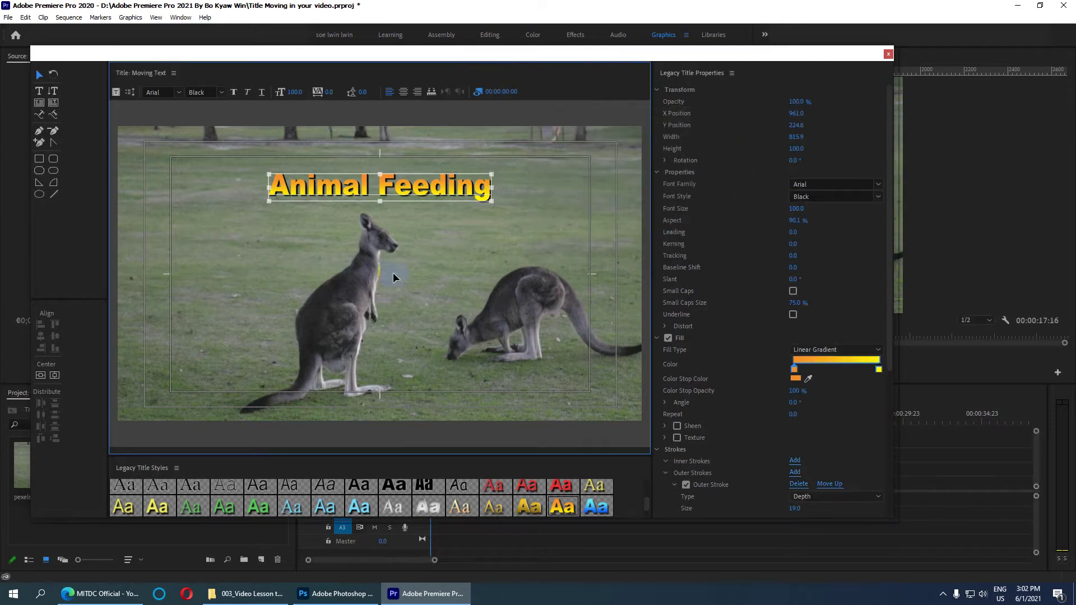
click(888, 54)
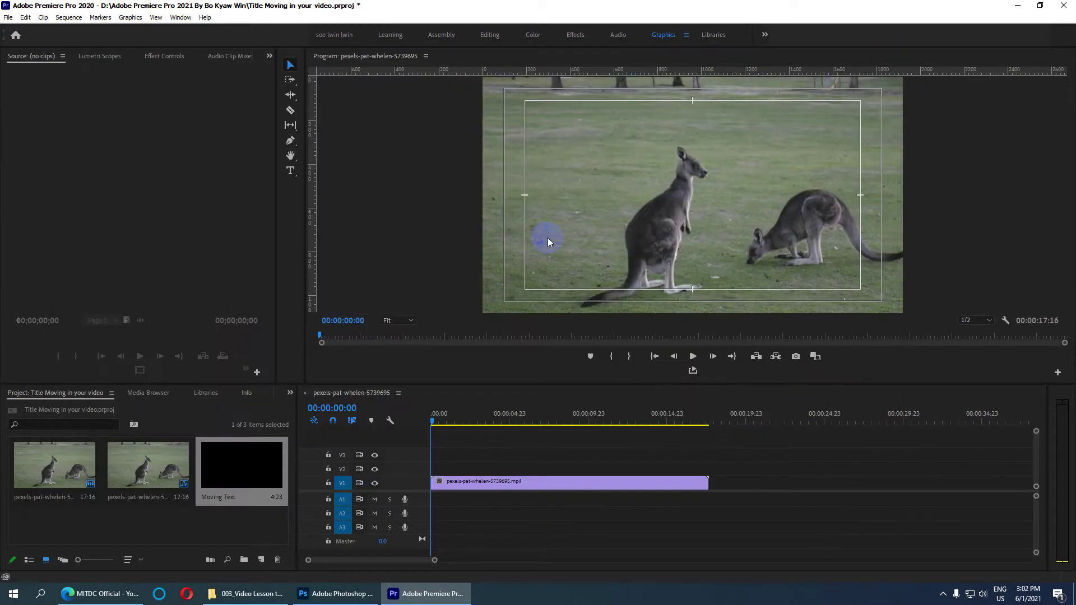
Place the Moving Text title on track V3 at the start of the sequence and preview its crawl.
click(232, 468)
drag(467, 423, 446, 456)
key(space)
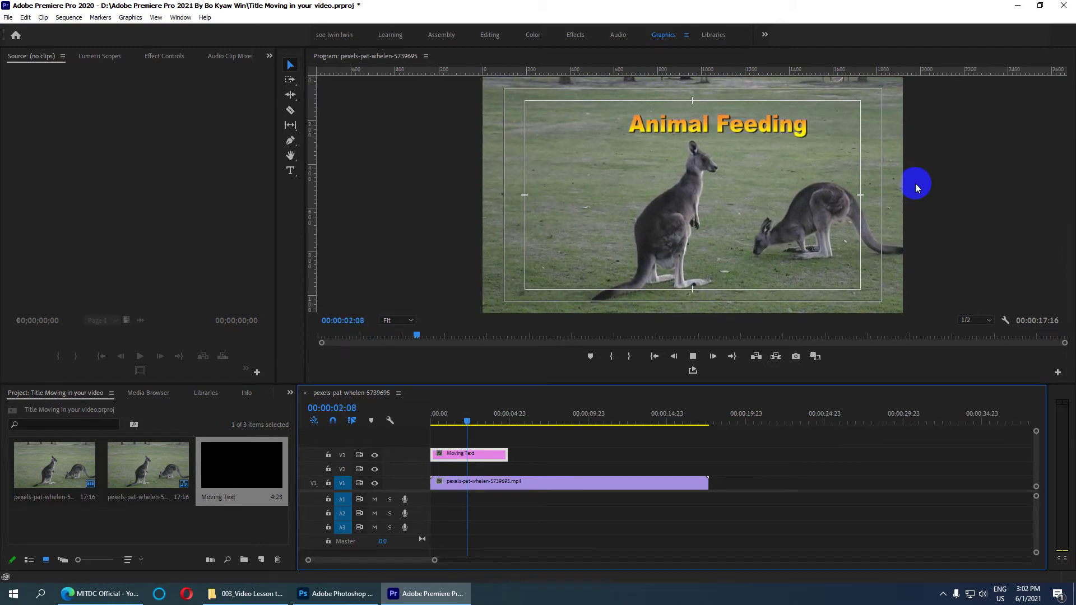
key(space)
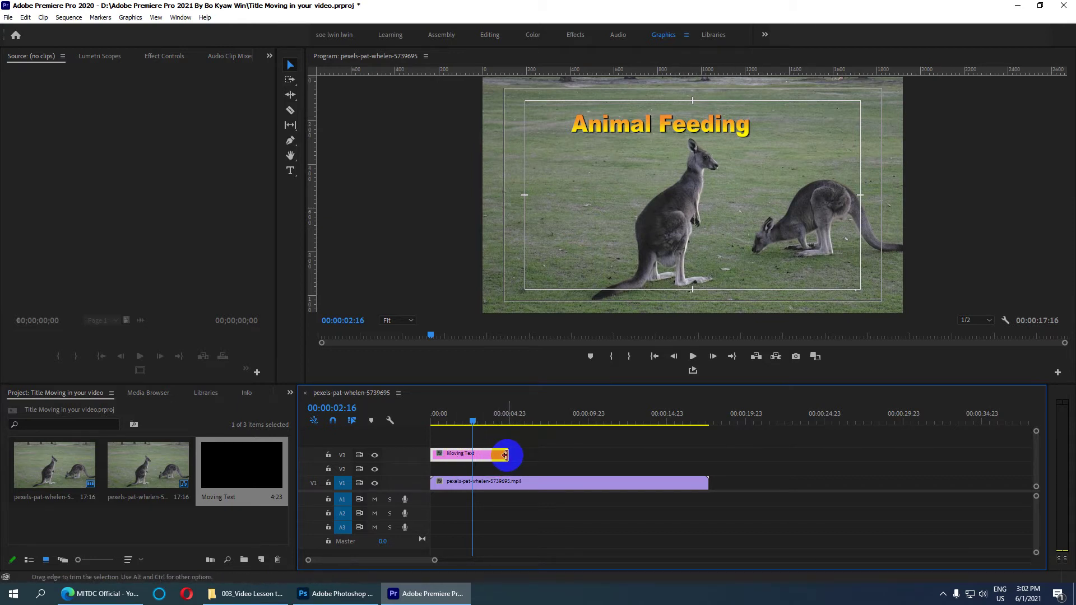
Extend the Moving Text title to the end of the kangaroo clip and play the sequence from the start.
drag(506, 455, 708, 456)
drag(470, 423, 396, 413)
key(space)
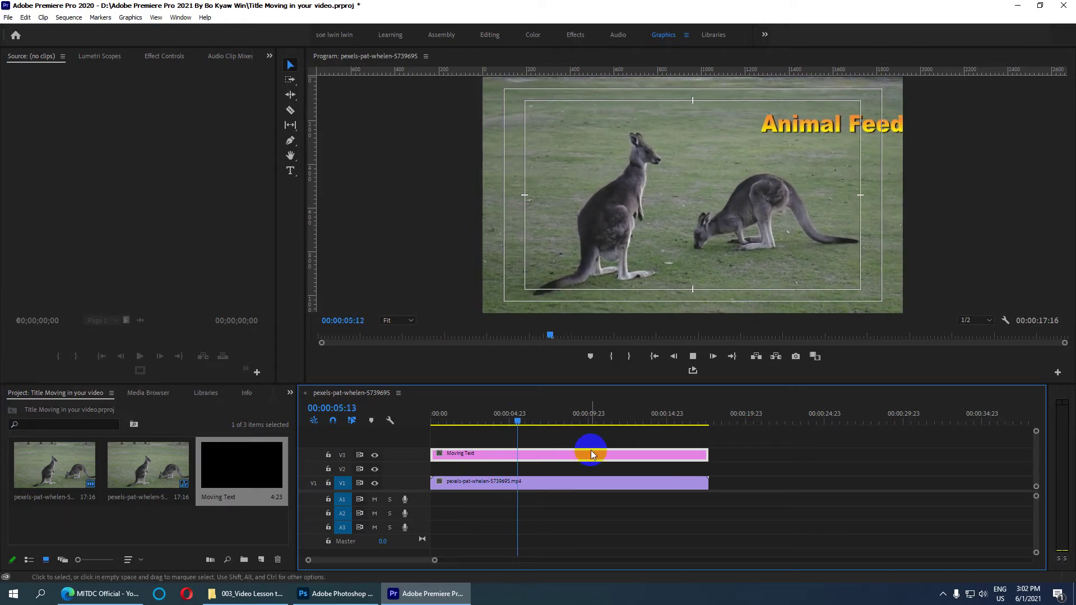
mouse_move(707, 457)
mouse_down()
mouse_move(490, 456)
mouse_move(708, 455)
mouse_up()
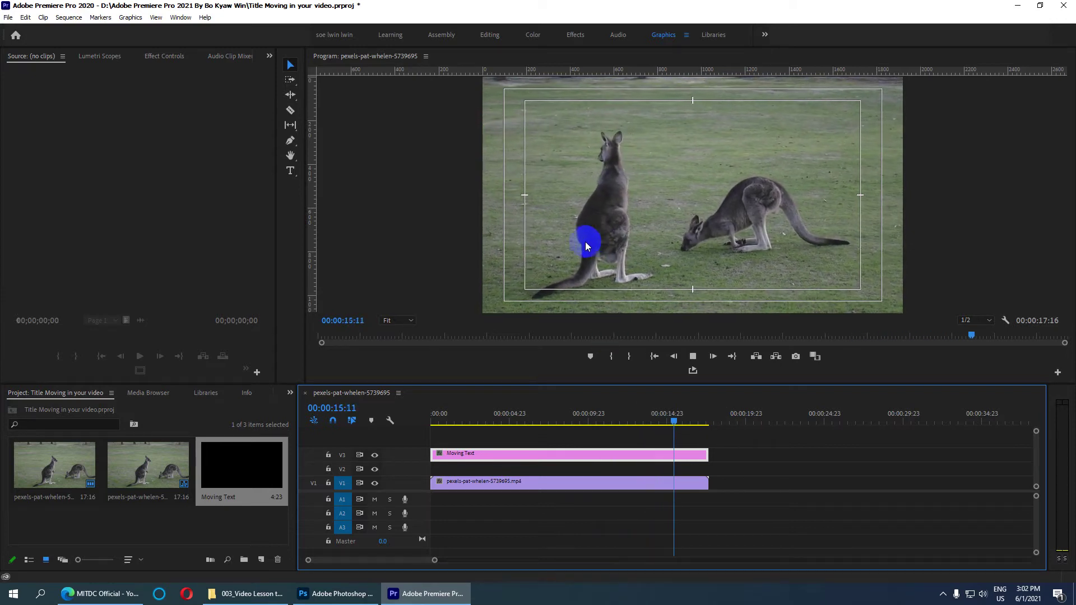
click(690, 463)
Trim the end of the Moving Text title to about half the kangaroo clip's length and preview the crawl.
drag(706, 457, 568, 457)
drag(438, 431, 404, 434)
key(space)
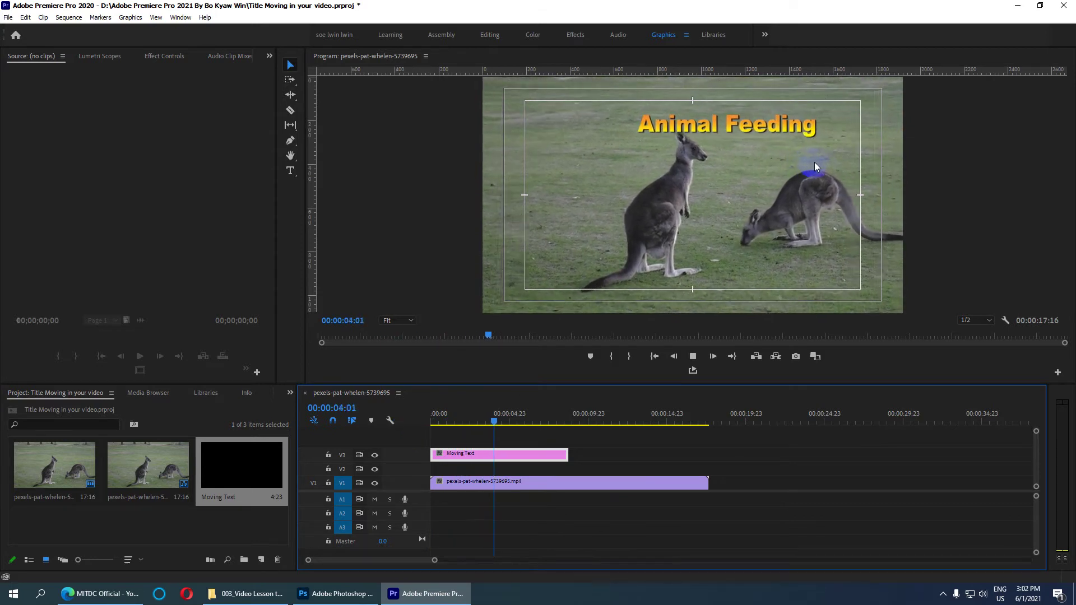
key(space)
Move the Moving Text title to track V2, duplicate it onto V3 starting at 00:00:04:15, and preview both titles.
drag(461, 461, 477, 477)
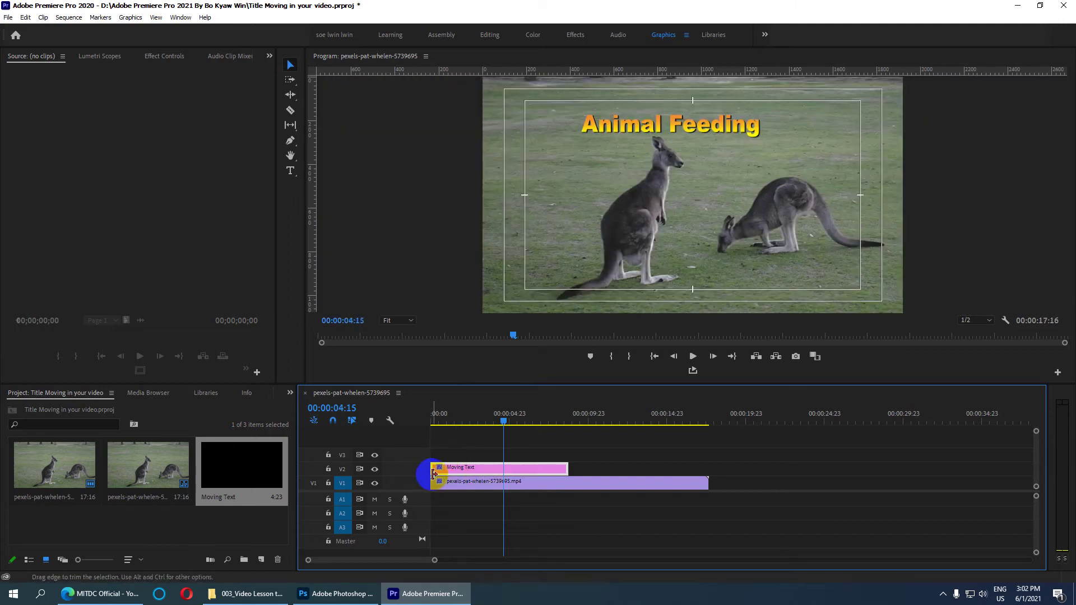
drag(473, 469, 566, 462)
drag(505, 430, 403, 416)
key(space)
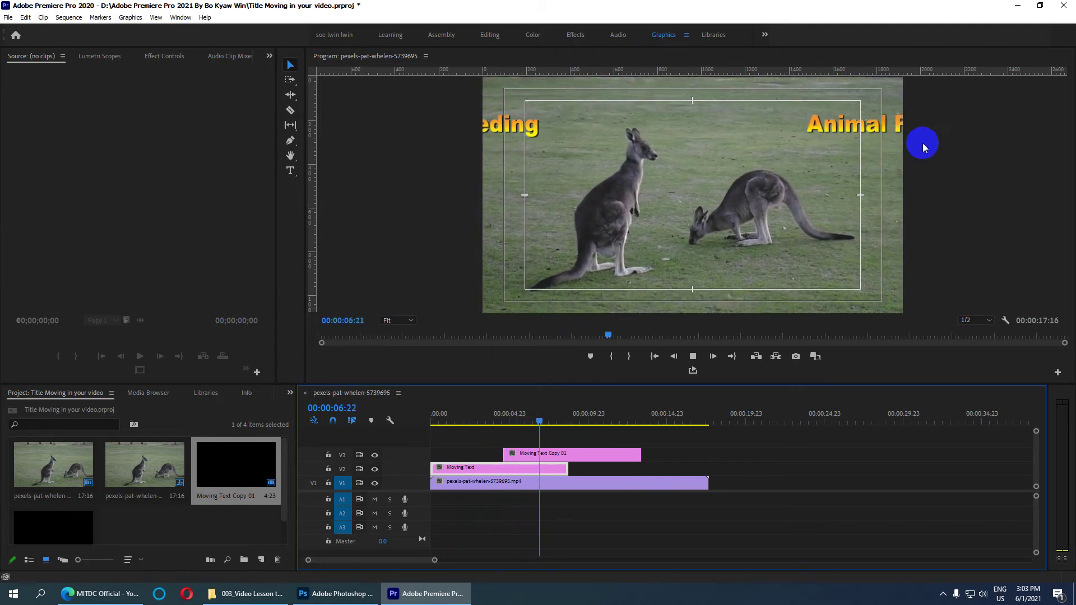
click(819, 162)
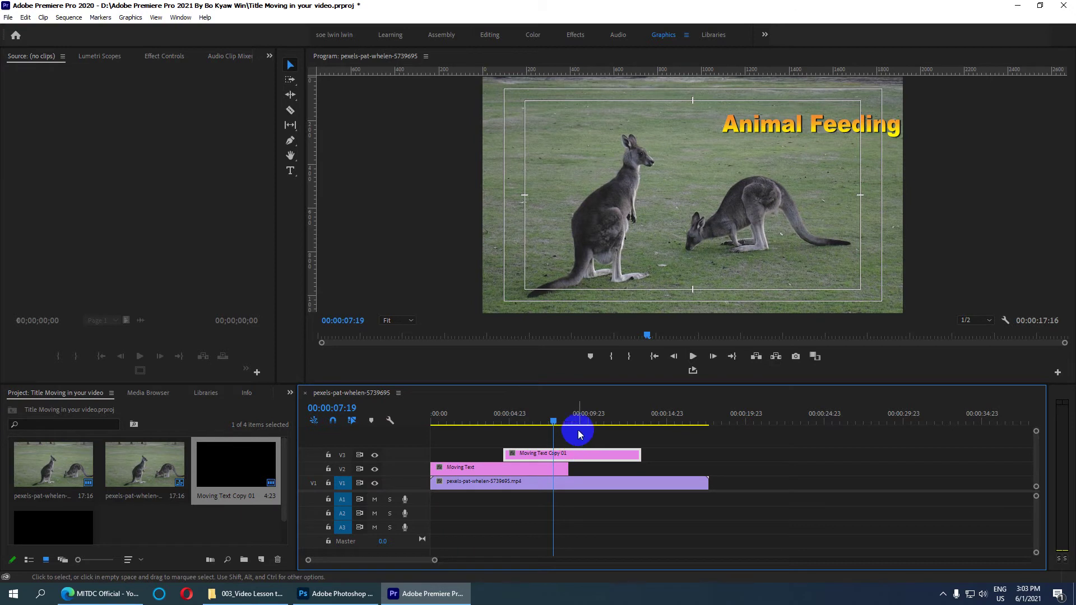
Set the vertical Position of the title copy on V3 to 1308 and play the sequence from the start.
click(157, 56)
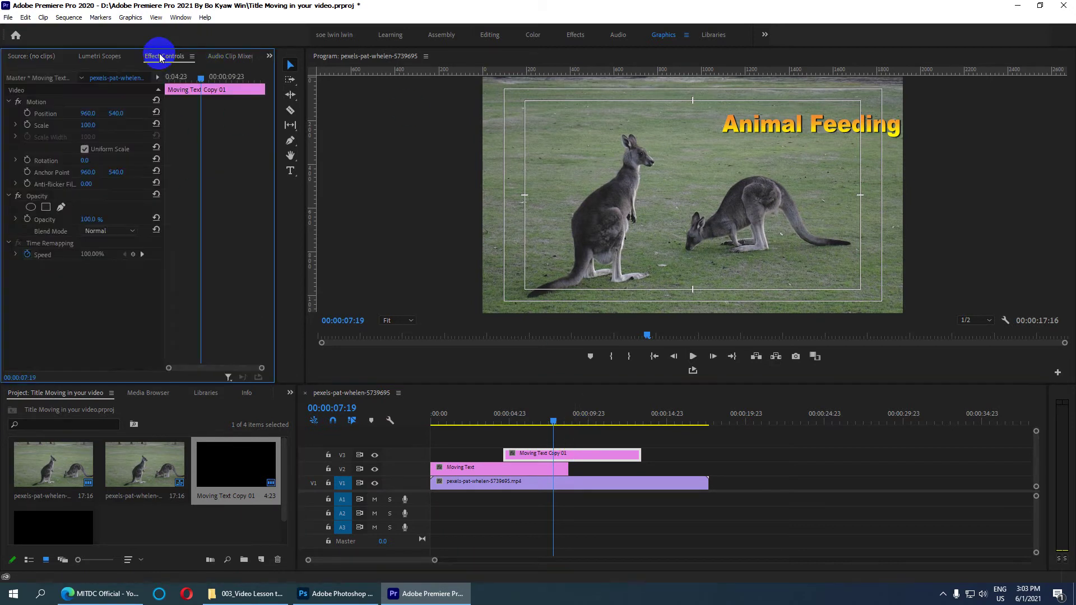
drag(112, 115, 529, 168)
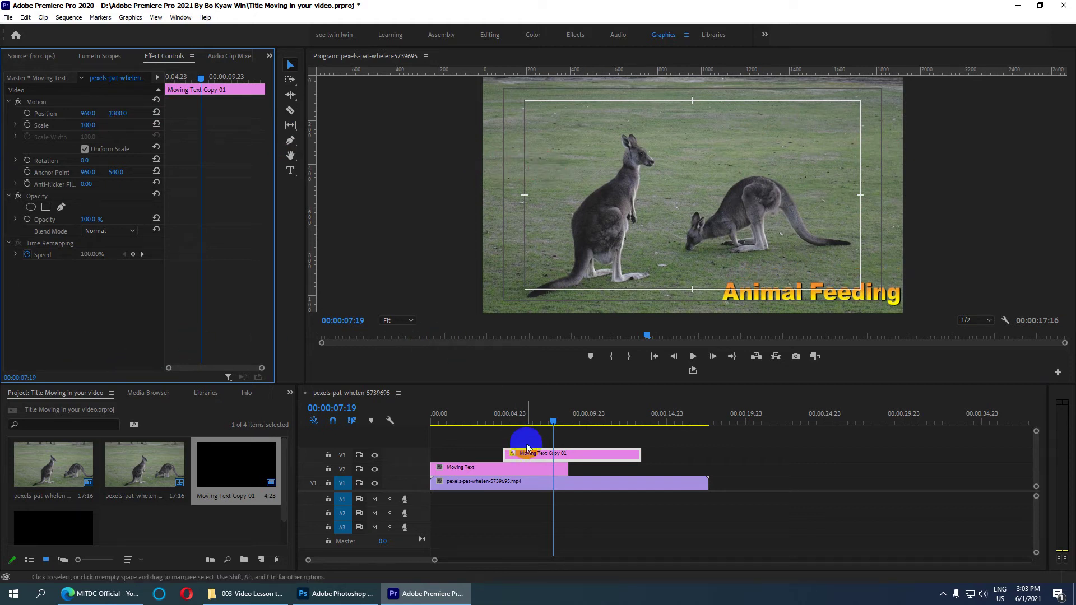
click(345, 407)
key(Home)
key(space)
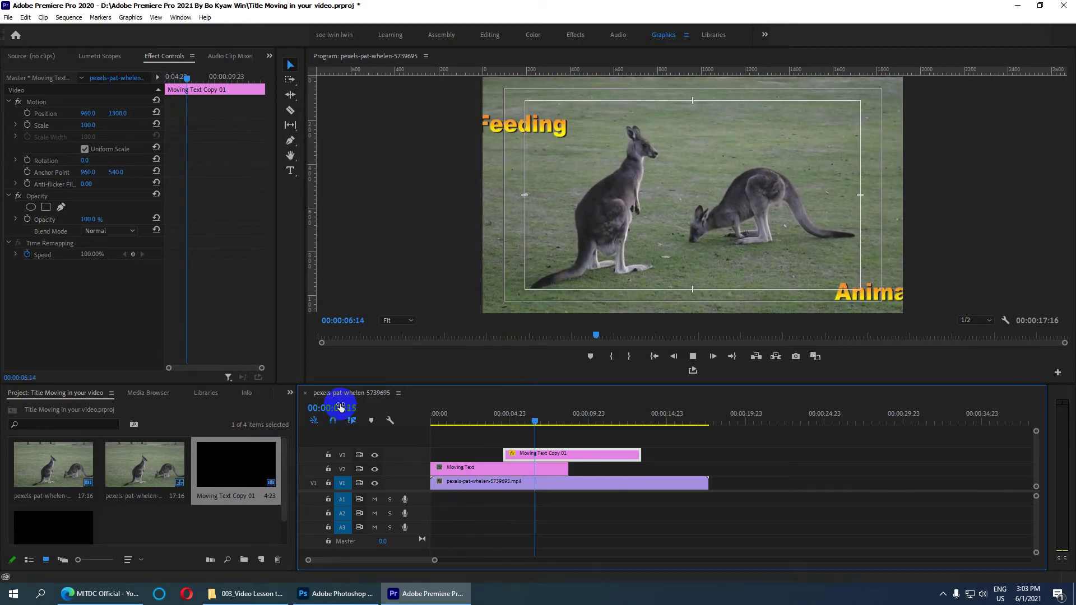
key(space)
Duplicate the V3 title onto track V2 starting at about 11 seconds, and set the new copy's vertical Position to 747.
drag(594, 456, 691, 478)
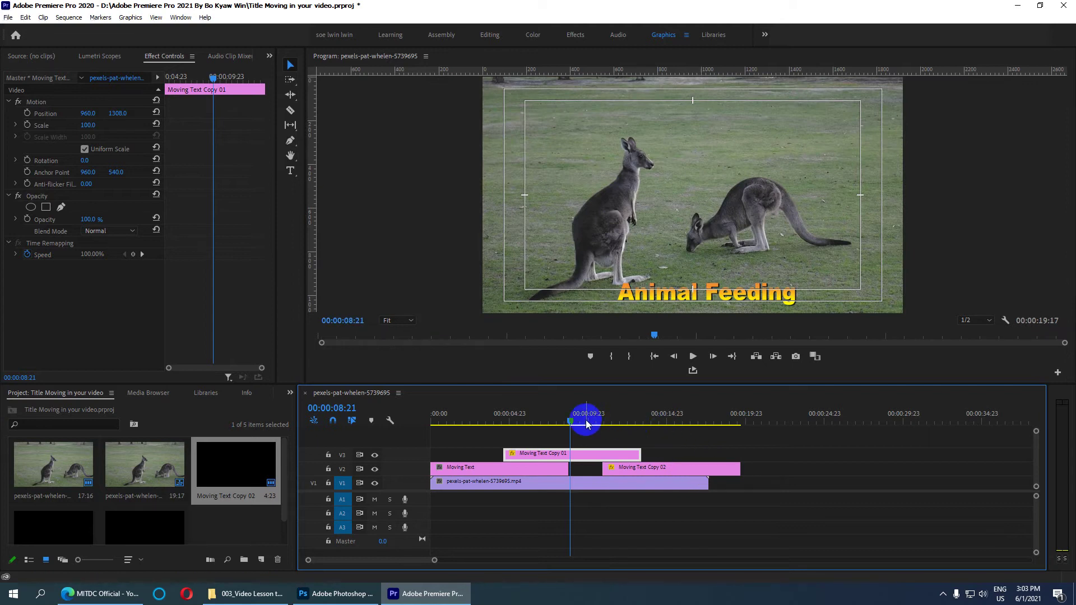
drag(577, 422, 681, 421)
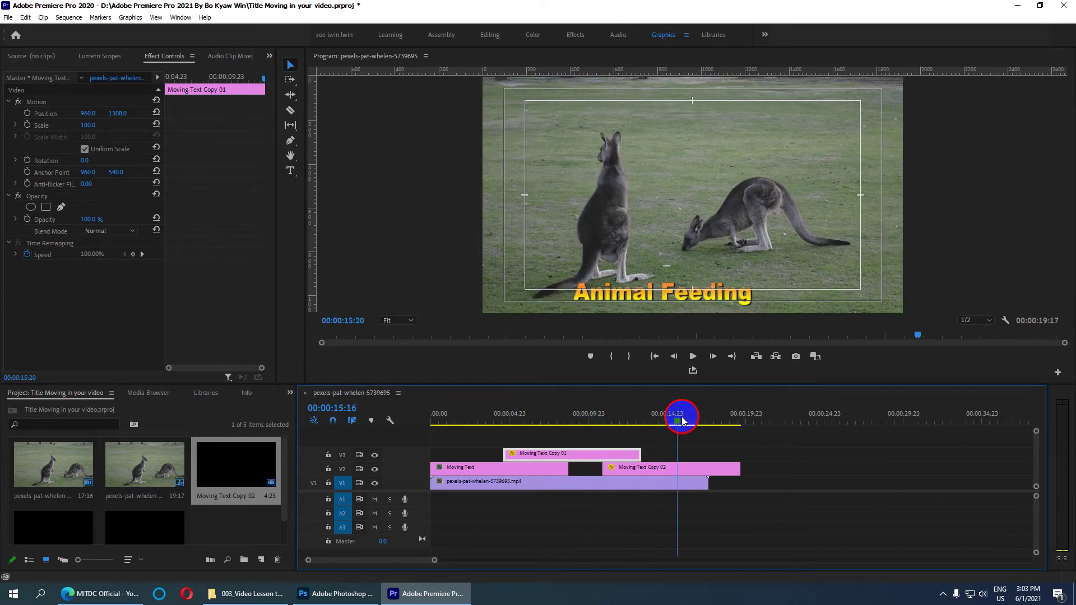
click(684, 455)
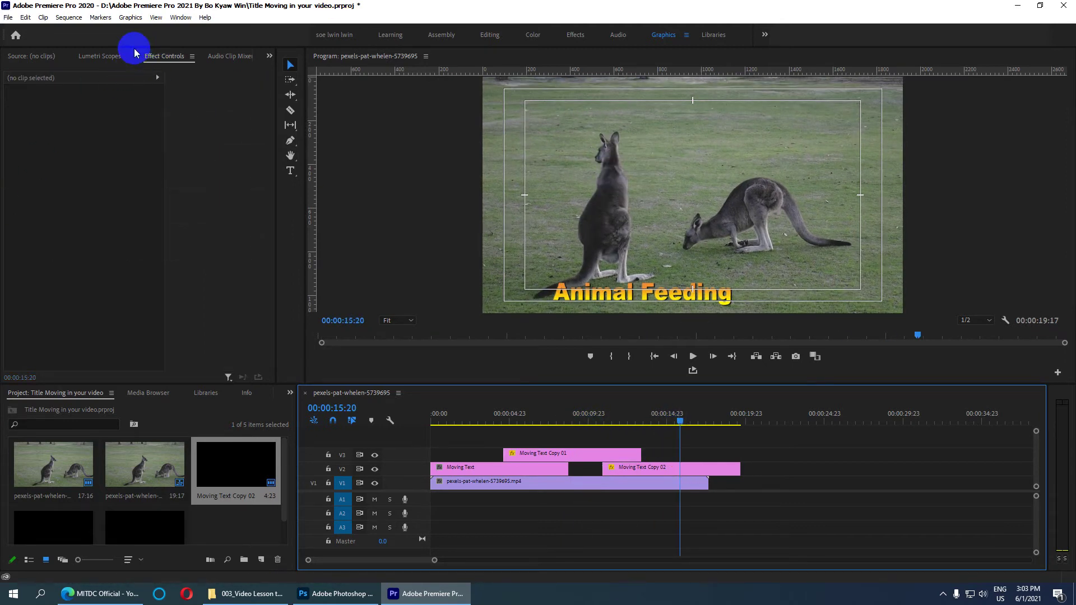
click(694, 475)
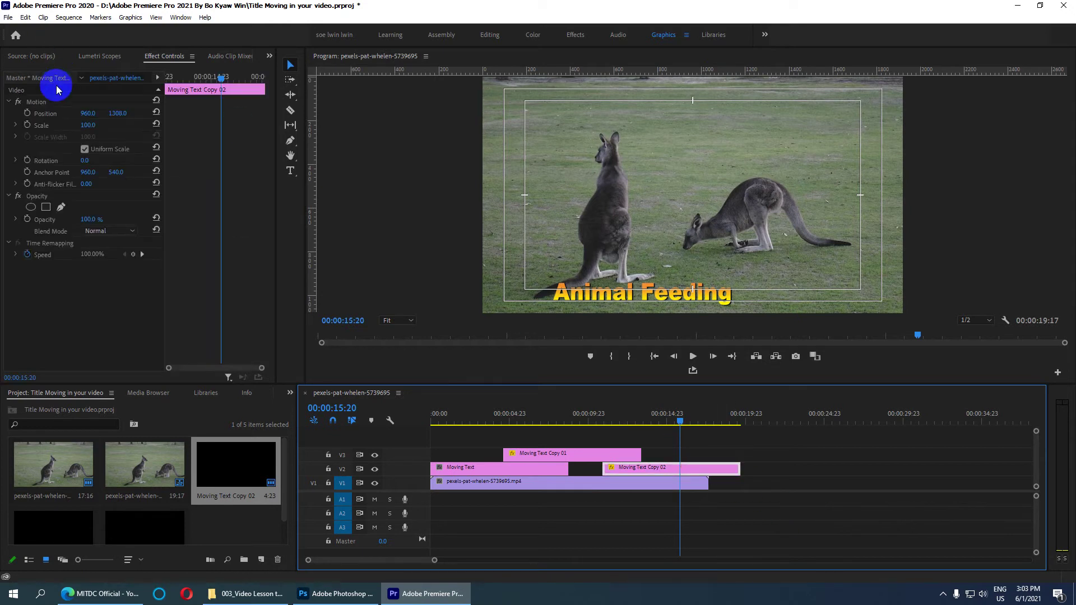
drag(115, 116, 273, 101)
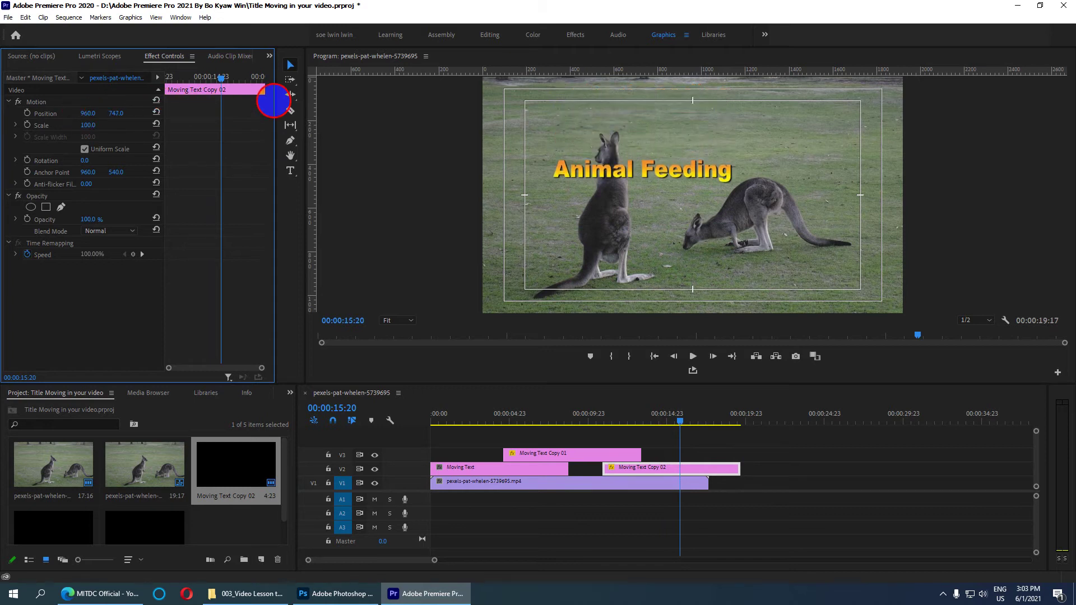
Play the sequence from the start and scrub through it to check how the three titles cross the frame.
drag(686, 422, 337, 424)
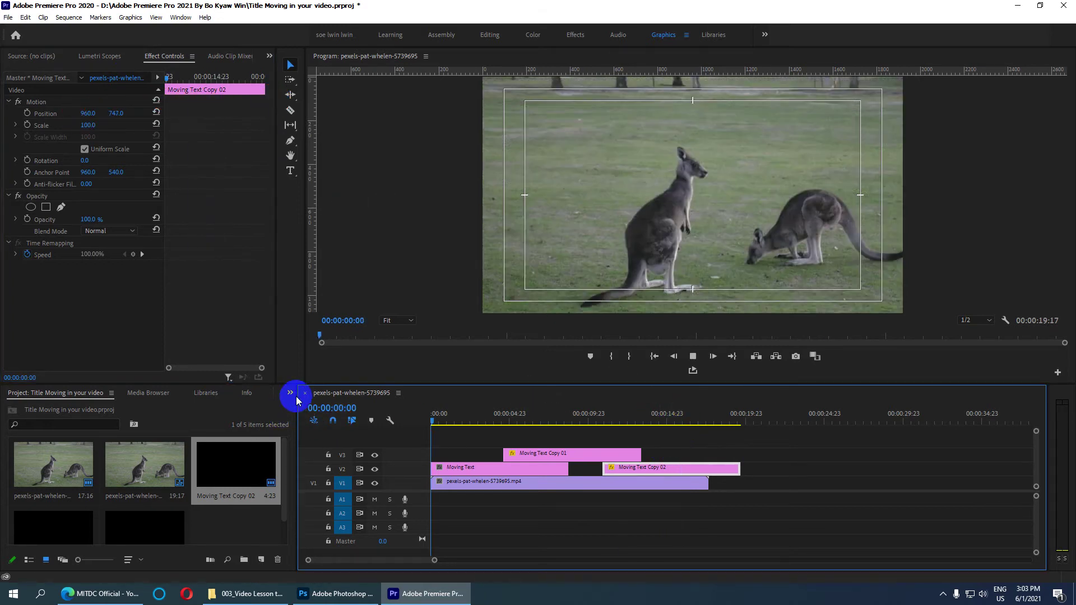
key(space)
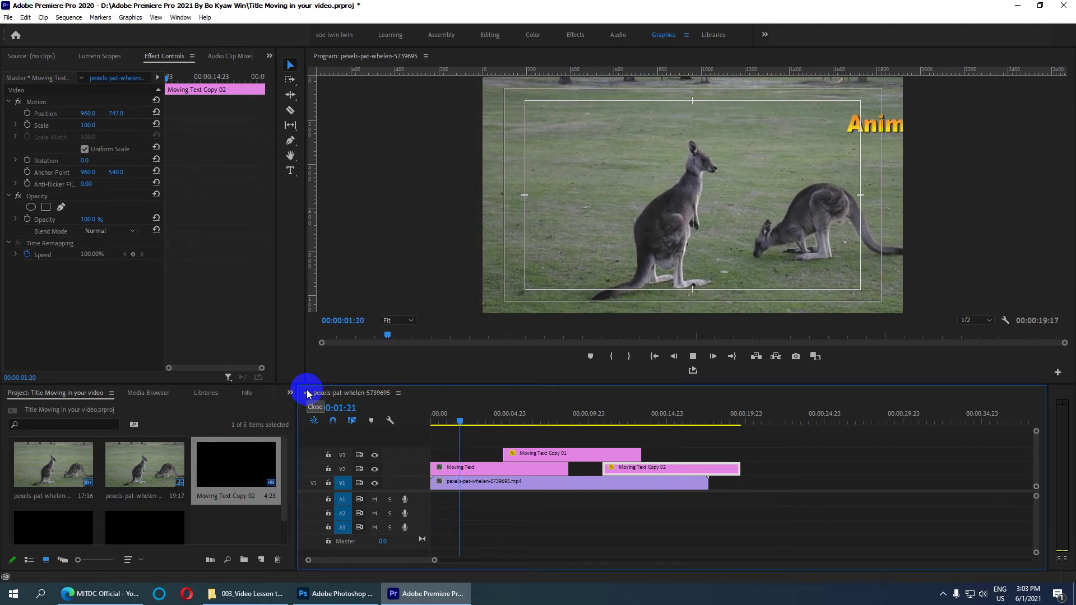
click(476, 470)
click(594, 453)
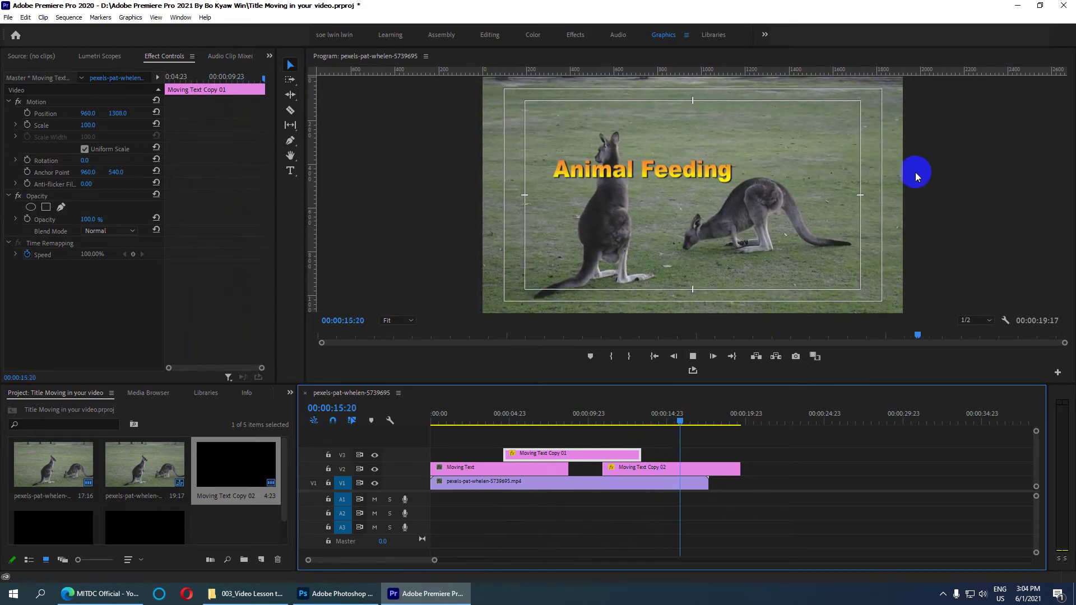
click(684, 425)
drag(616, 418, 604, 415)
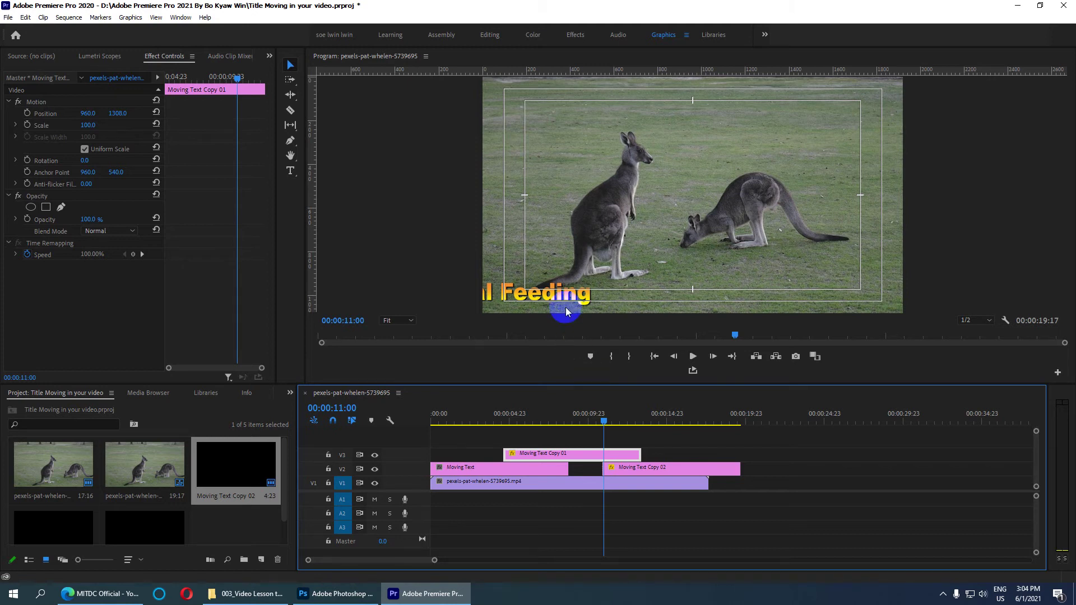
drag(605, 422, 449, 421)
Duplicate the last V2 title onto V3 starting at about 14 seconds and extend the copy to end at 00:00:33:13.
drag(665, 473, 721, 455)
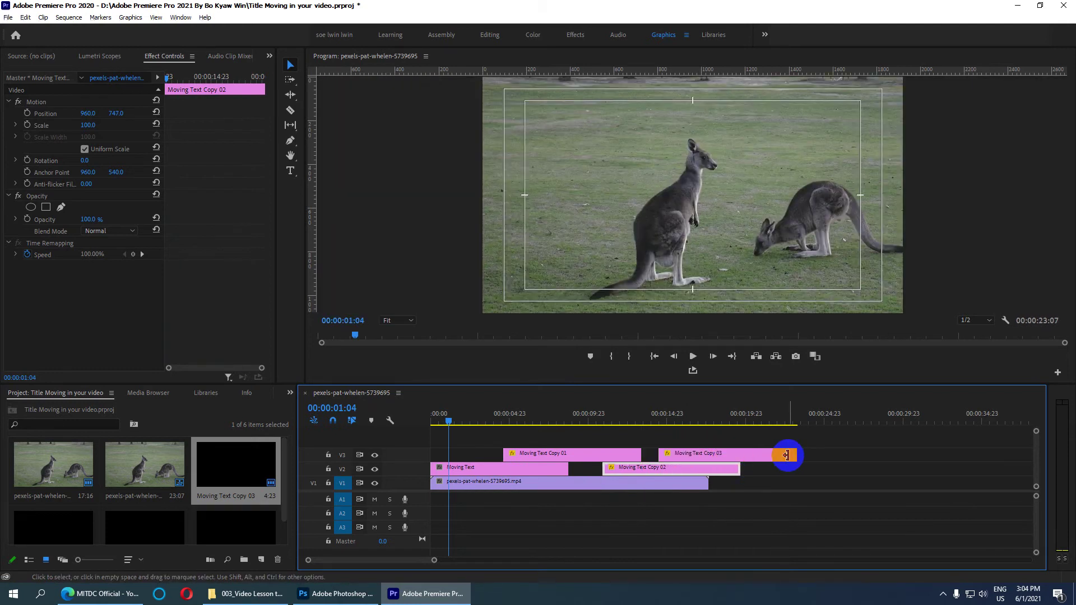
drag(793, 455, 836, 455)
drag(913, 455, 958, 455)
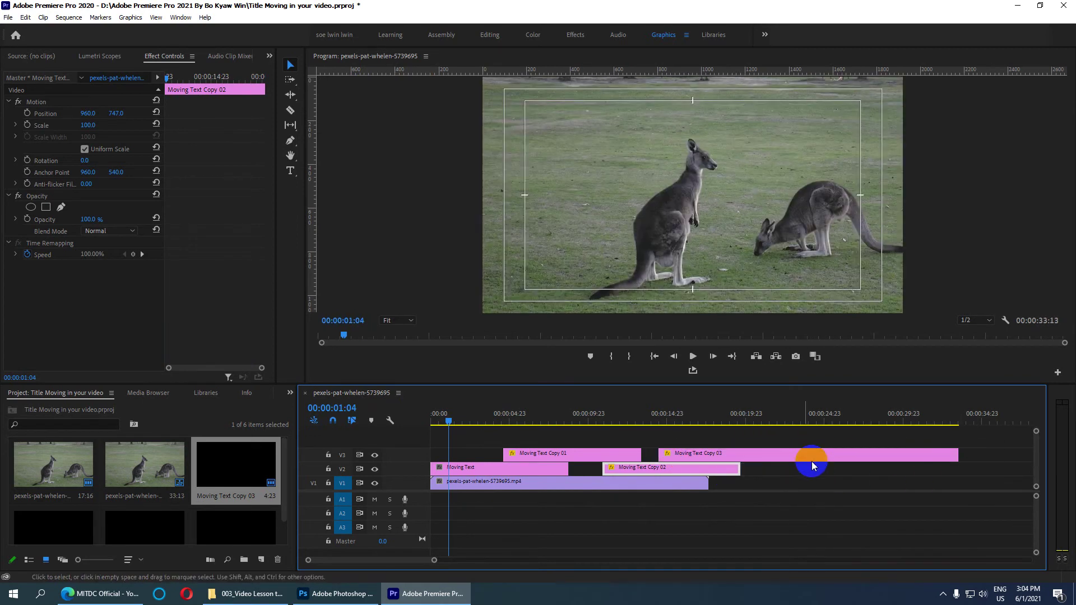
Duplicate the kangaroo video clip directly after the original on track V1 and preview the beginning of the sequence.
click(669, 486)
drag(484, 487, 750, 486)
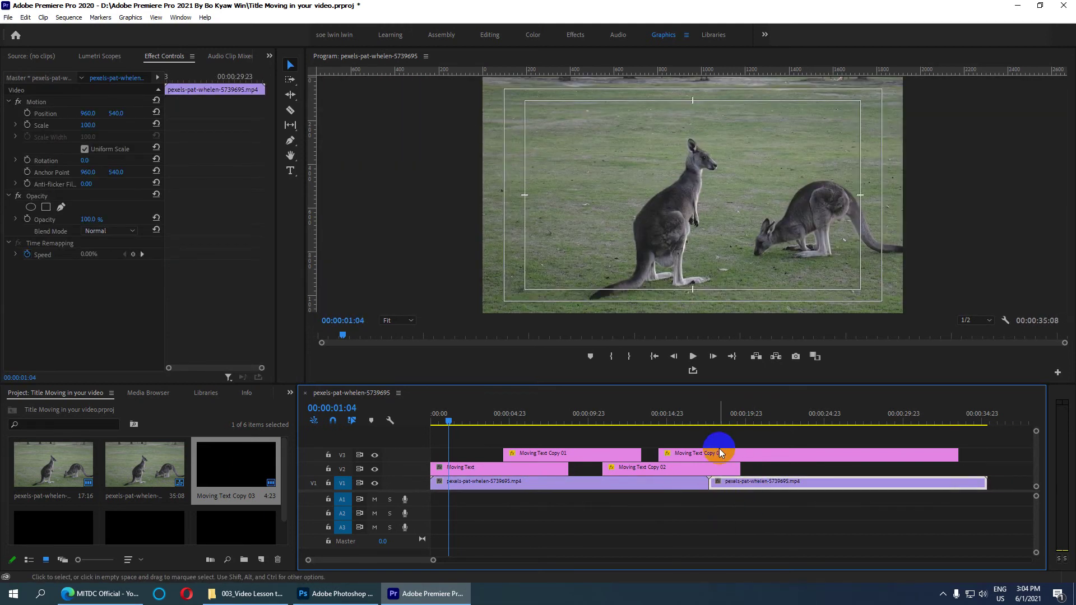
drag(630, 440, 486, 439)
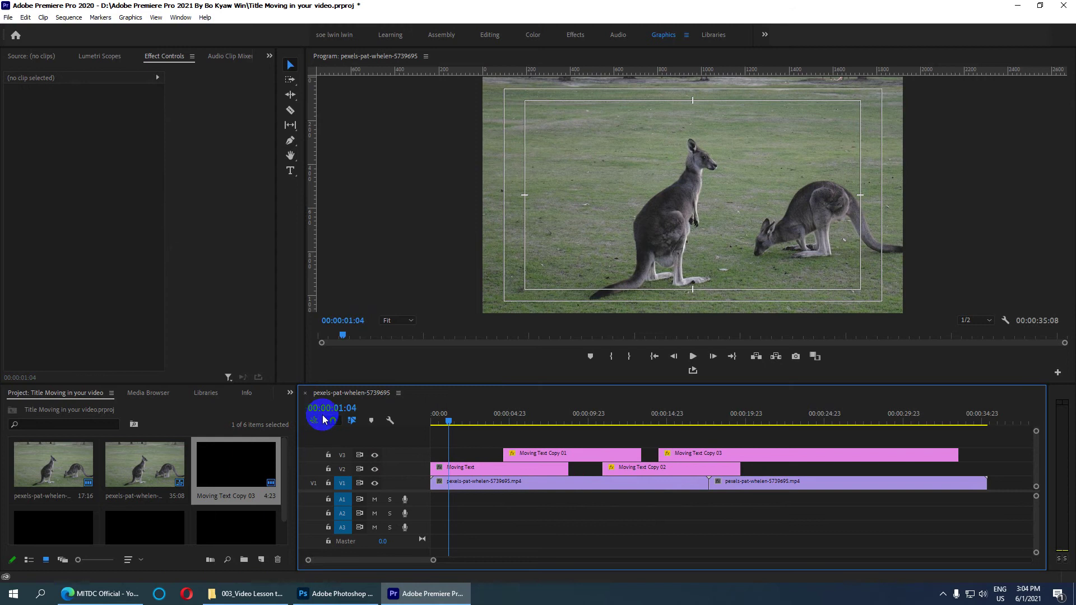
key(space)
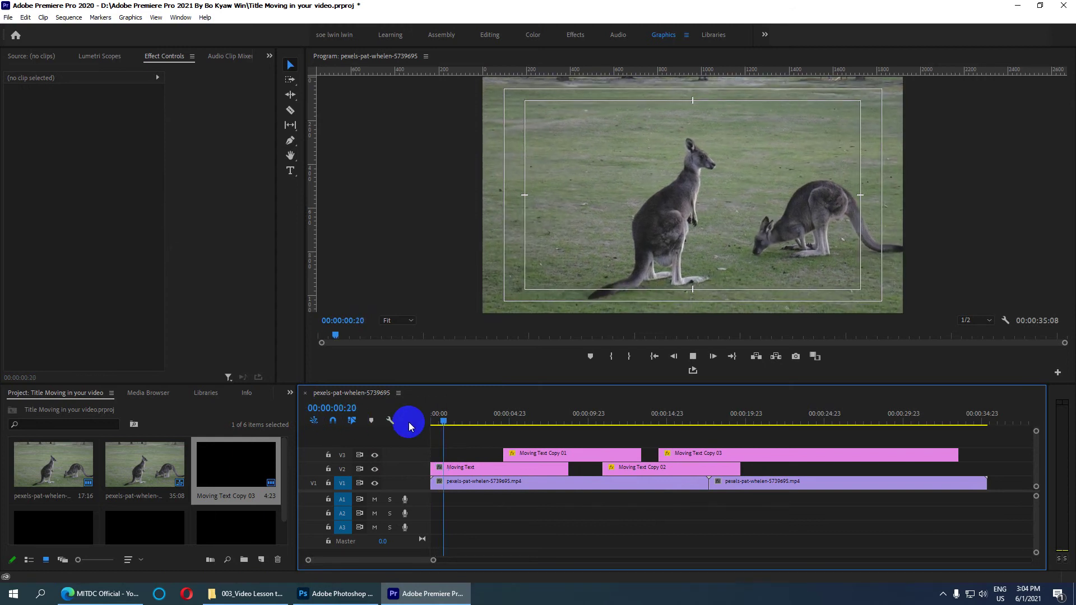
key(space)
scroll(244, 508, down, 1)
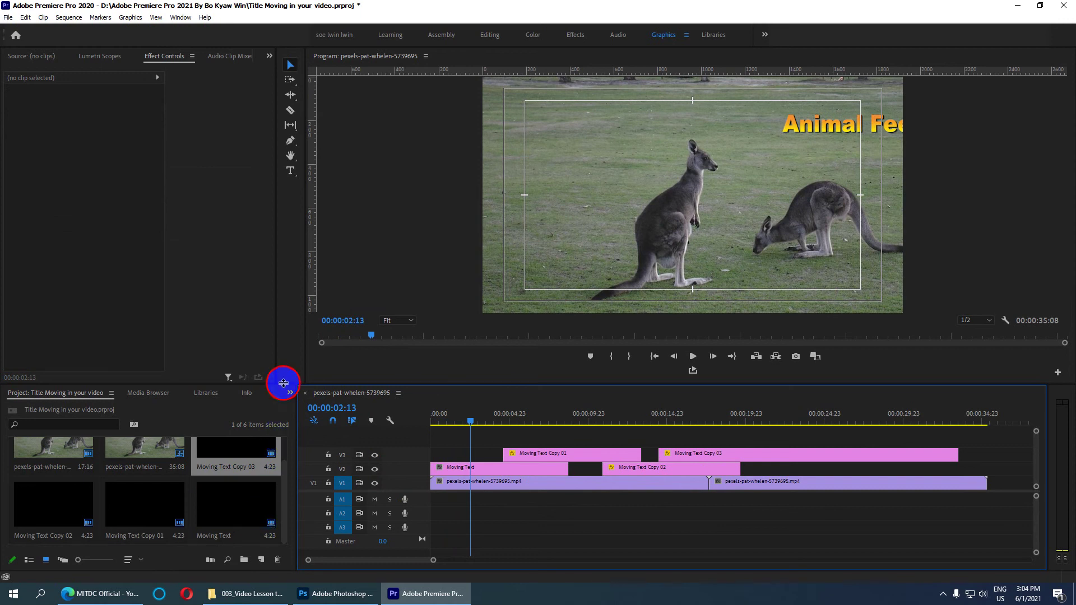
Import soundtrack.wav from the 005_YouTube Audio folder and place it at the start of audio track A1.
drag(283, 383, 283, 217)
double_click(229, 471)
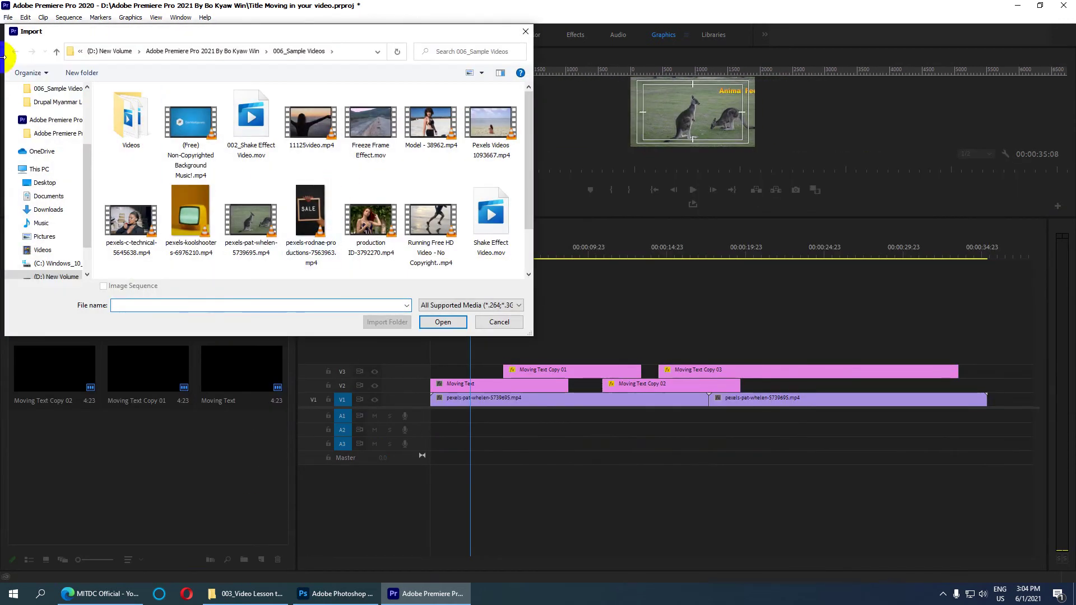
click(55, 52)
double_click(385, 147)
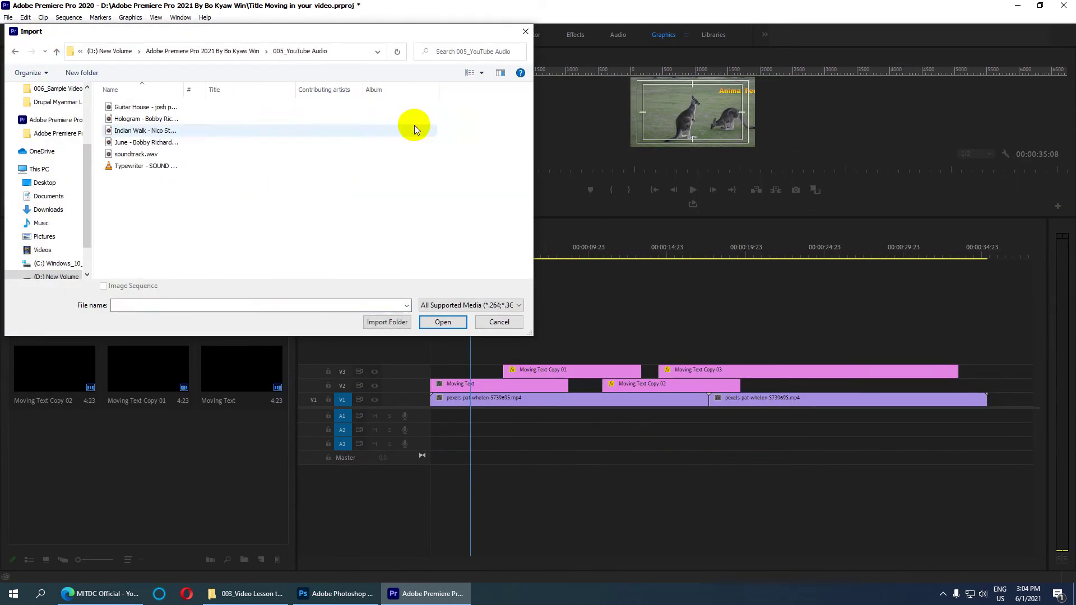
click(136, 154)
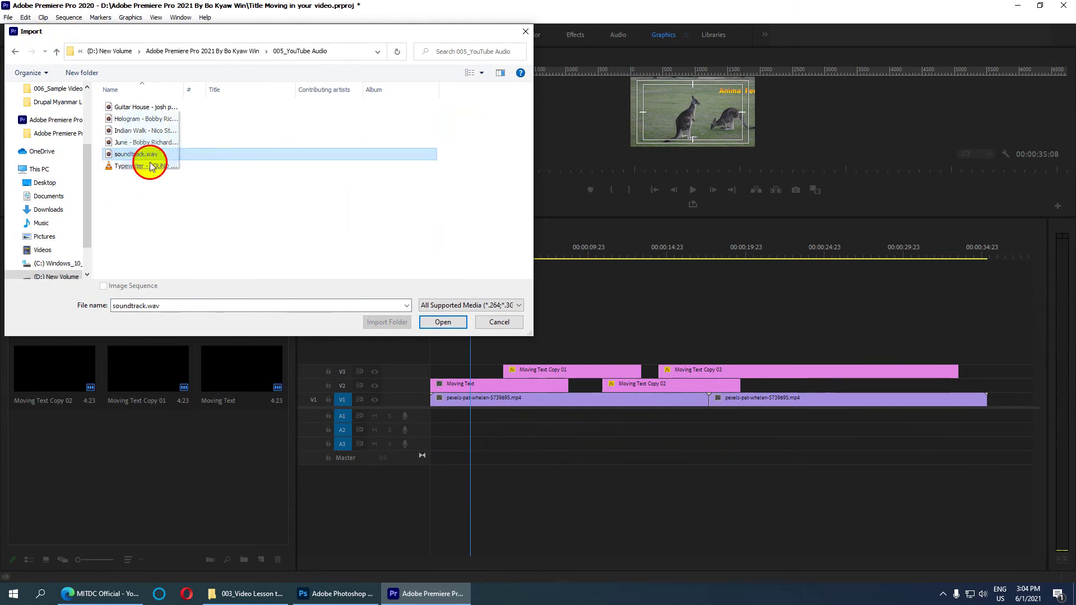
click(440, 328)
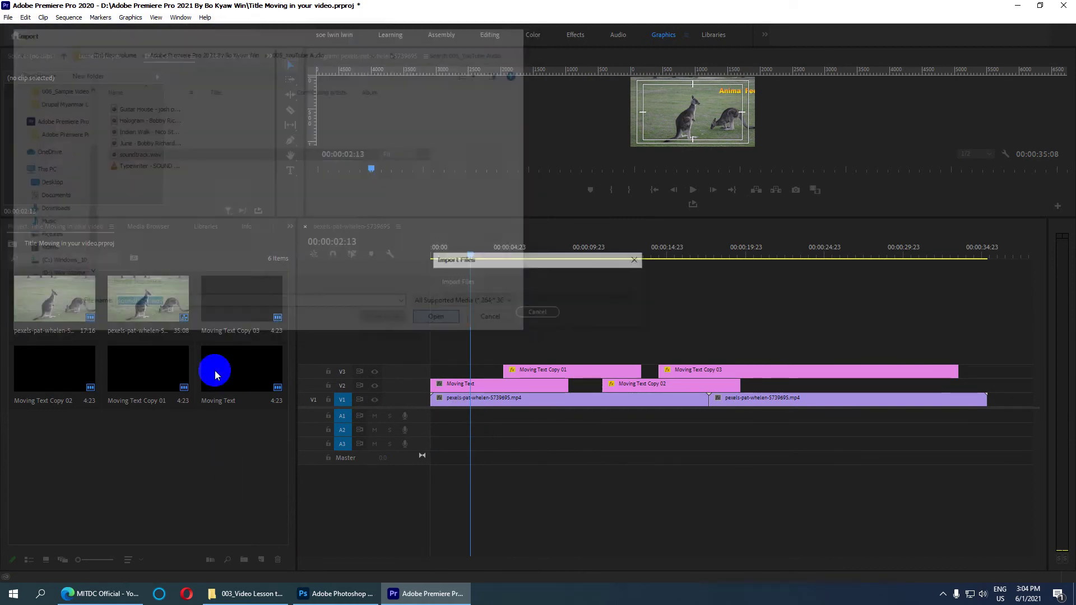
drag(56, 442, 436, 417)
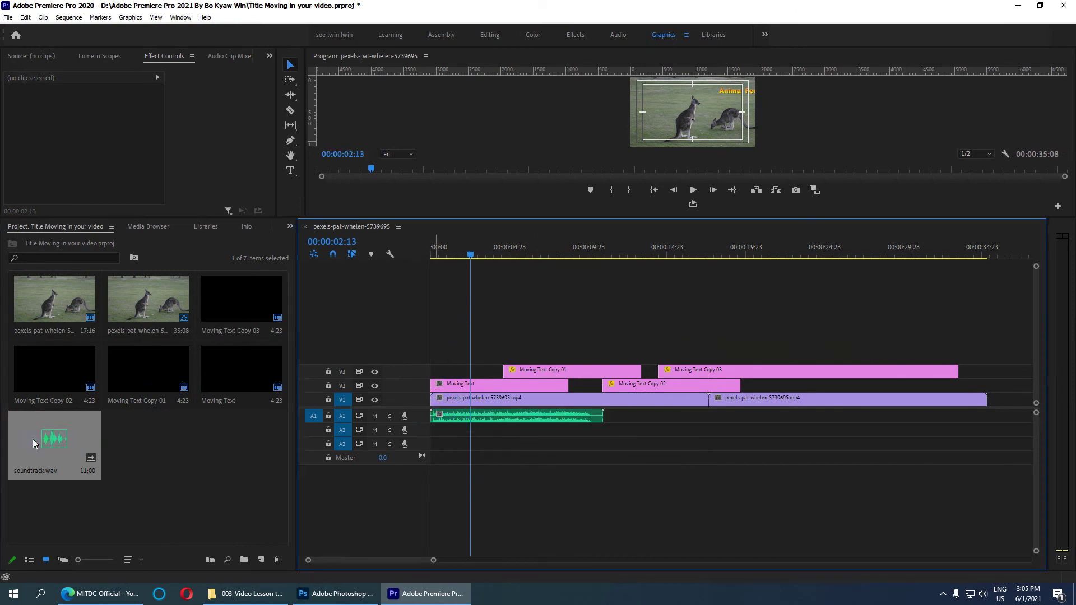
Import June - Bobby Richards.mp3 from the 005_YouTube Audio folder into the project.
click(158, 475)
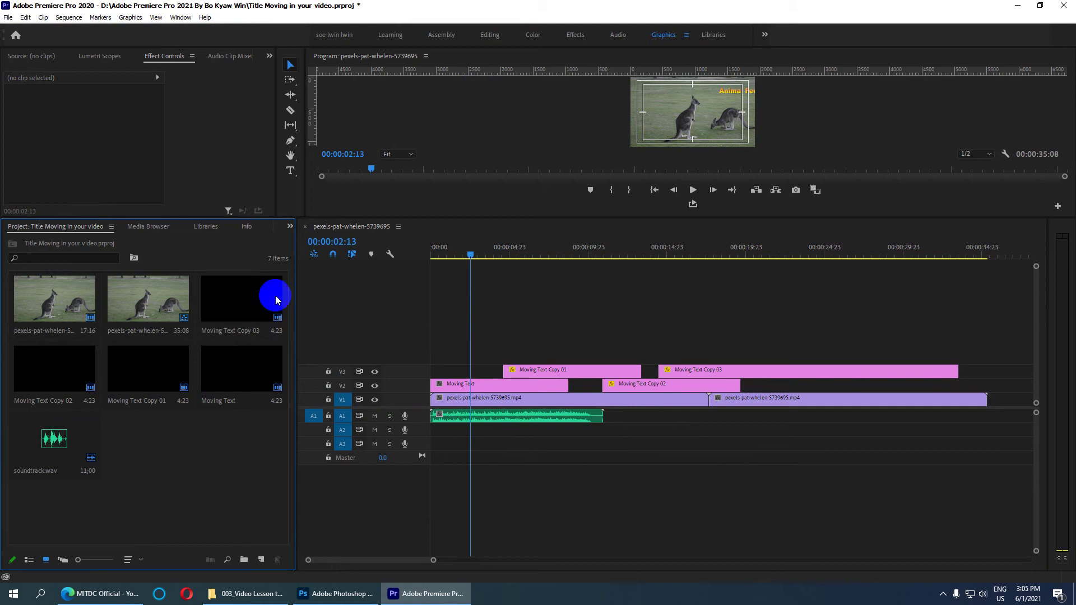
double_click(149, 466)
click(162, 142)
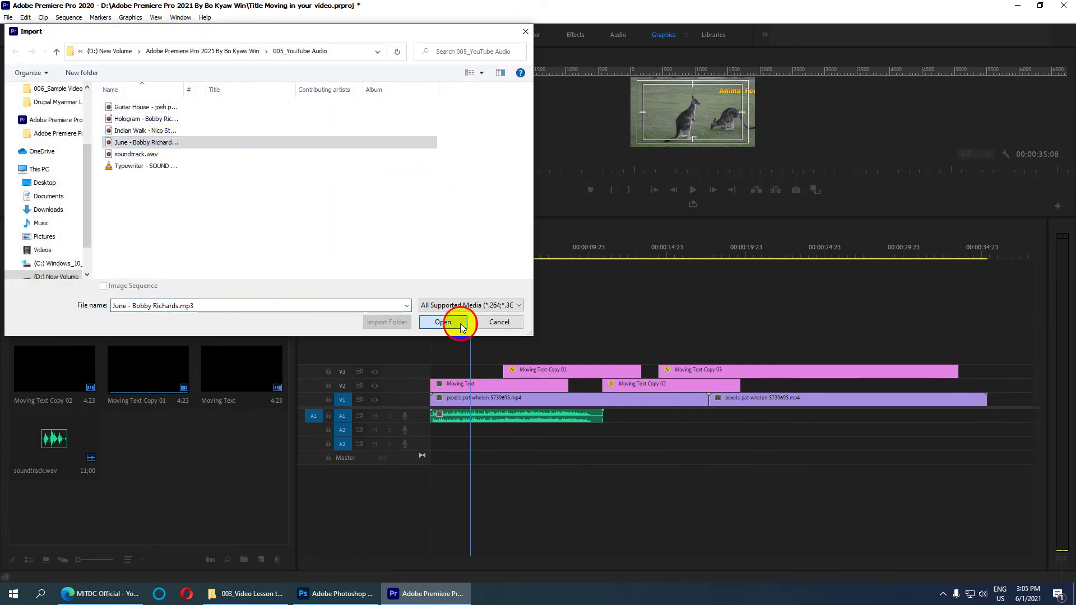
click(442, 322)
Replace the soundtrack.wav clip on track A1 with the imported June audio, starting at the beginning of the sequence.
click(533, 415)
key(Delete)
drag(133, 439, 416, 421)
Play the sequence from the start in a maximized program monitor, restore and enlarge the normal preview, and return the playhead to the beginning.
key(Home)
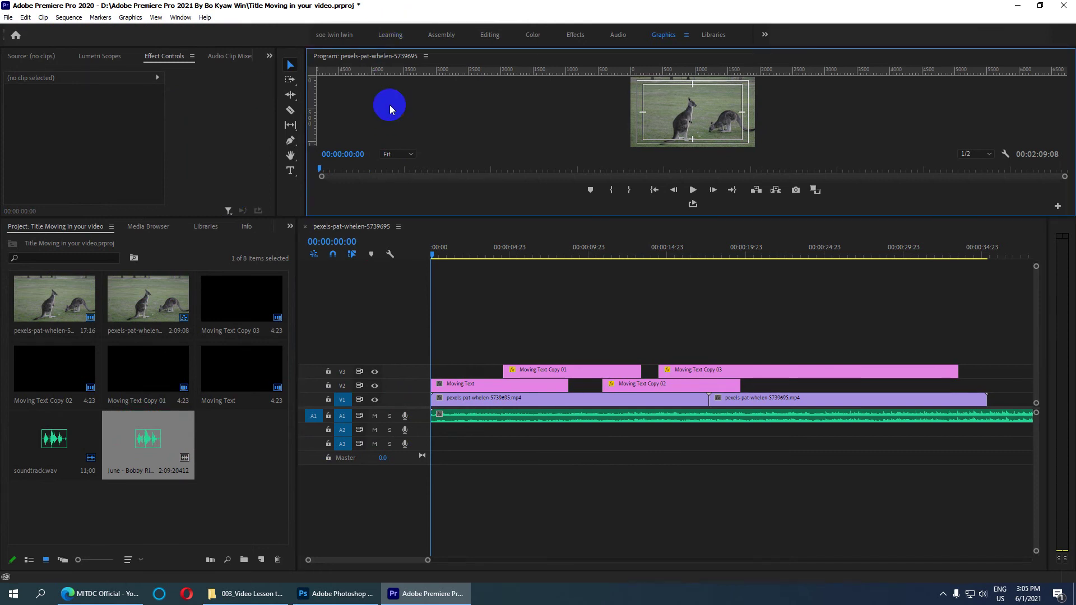
key(grave)
key(space)
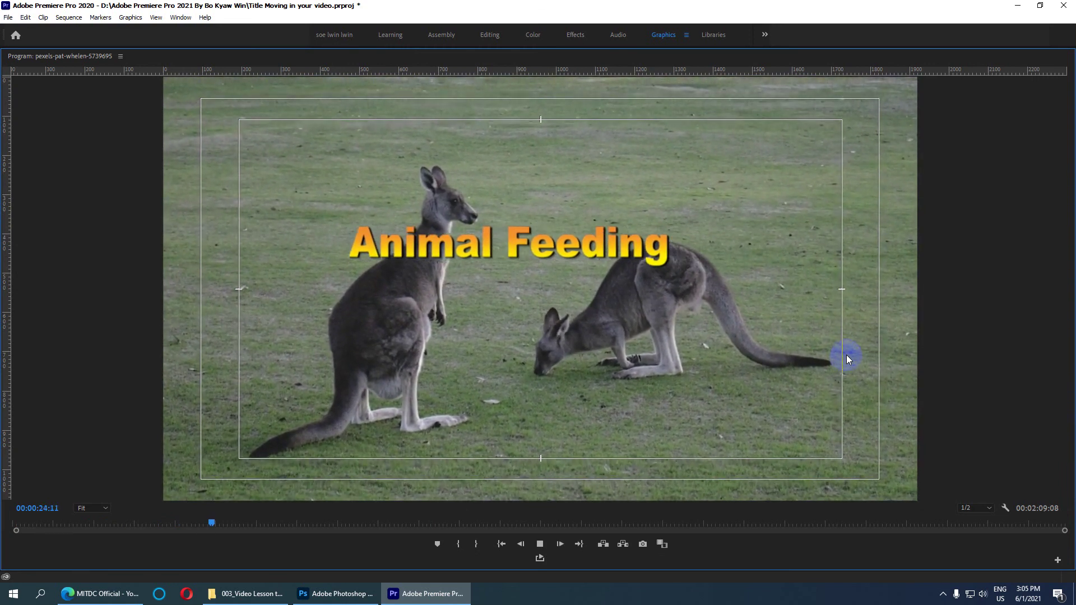
key(grave)
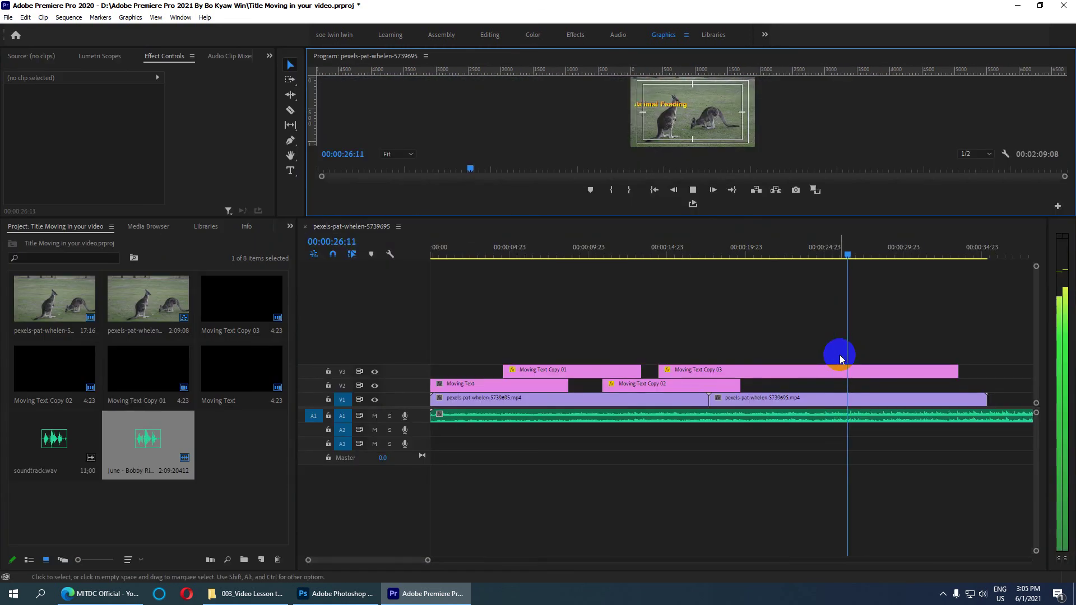
drag(372, 218, 381, 358)
key(Home)
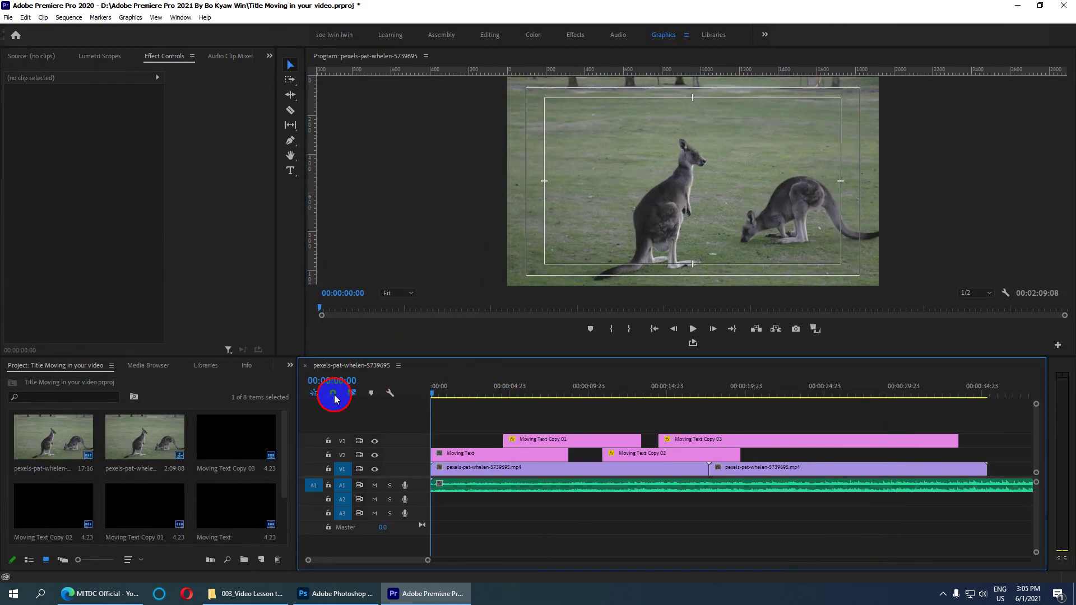
Switch to the browser to view the MITDC Official YouTube channel's videos page, and return to Premiere Pro.
click(107, 594)
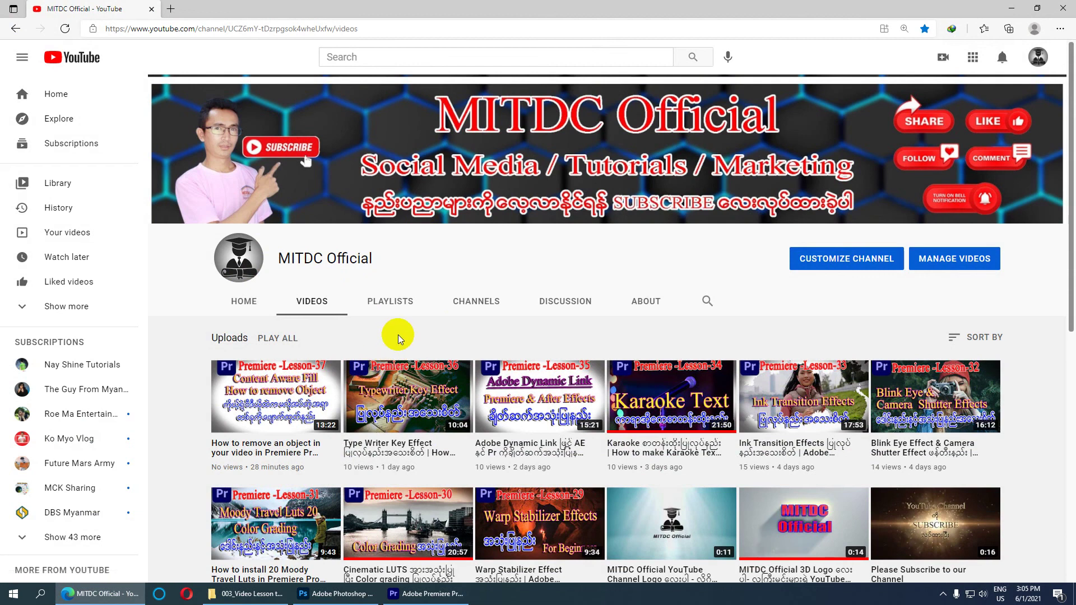
click(327, 227)
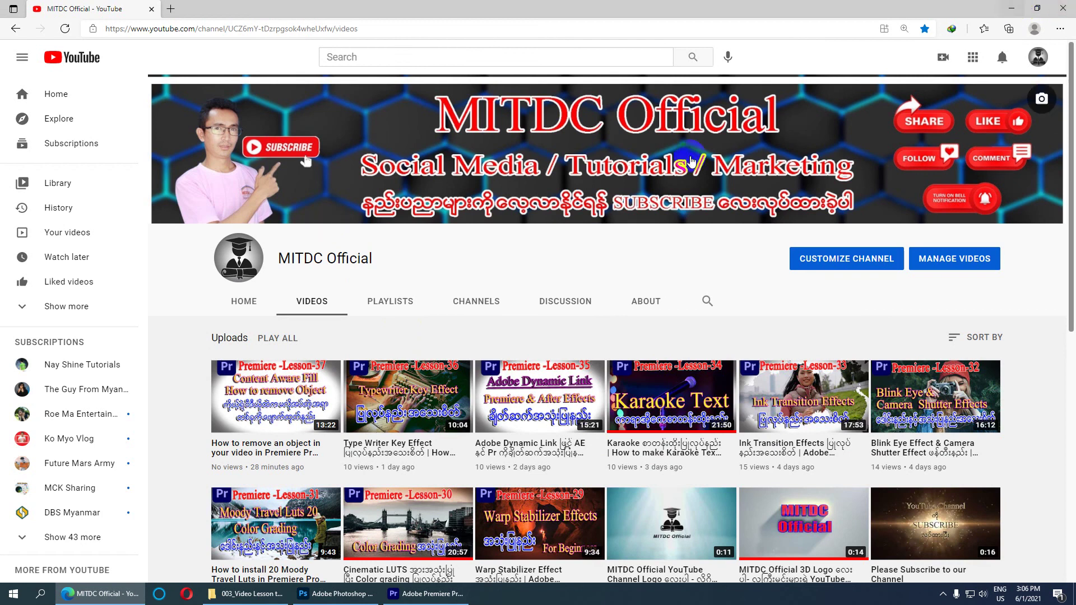
click(1021, 7)
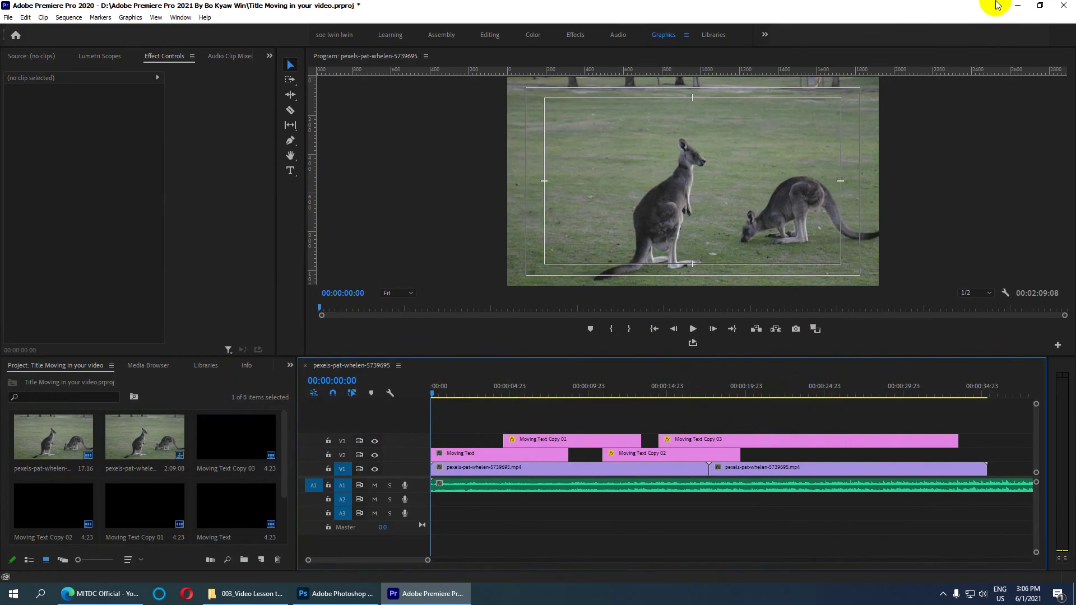